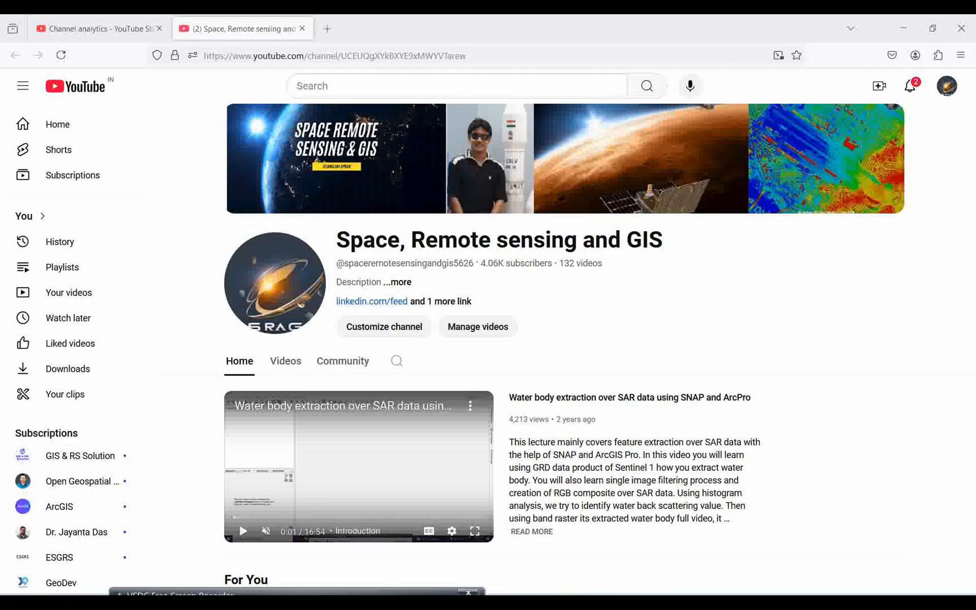
Step: Examine the ArcGIS Pro help page on creating or adding a STAC connection in the browser
{"action": "left_click", "coordinate": [514, 599]}
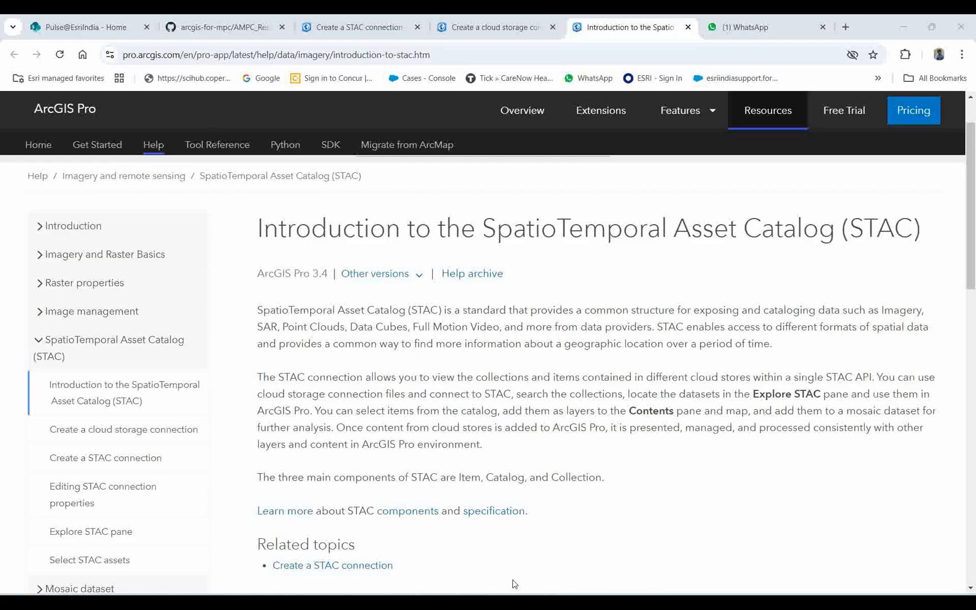
{"action": "left_click", "coordinate": [358, 34]}
{"action": "scroll", "coordinate": [388, 267], "scroll_direction": "down", "scroll_amount": 6}
{"action": "scroll", "coordinate": [412, 406], "scroll_direction": "up", "scroll_amount": 5}
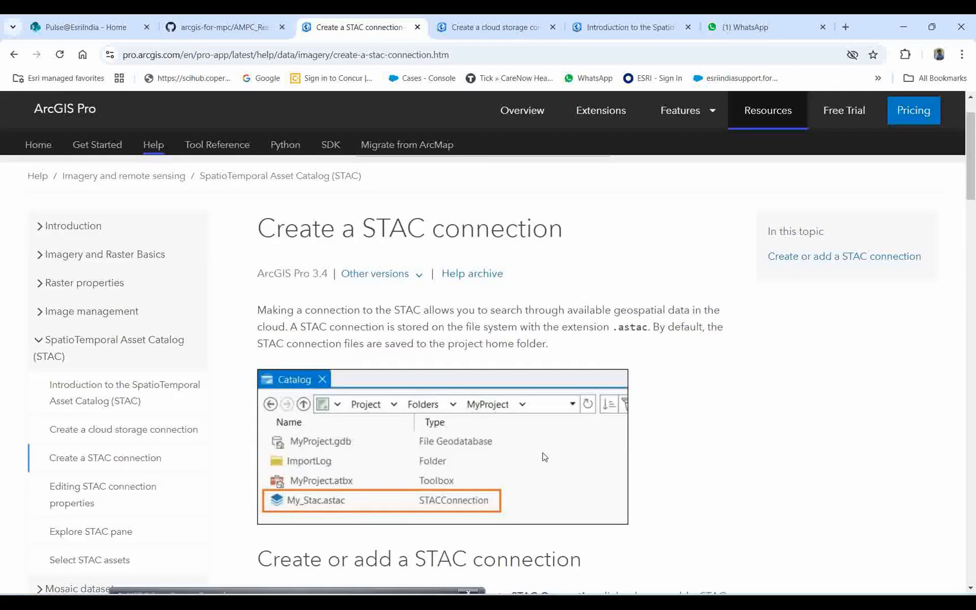
{"action": "scroll", "coordinate": [449, 399], "scroll_direction": "down", "scroll_amount": 10}
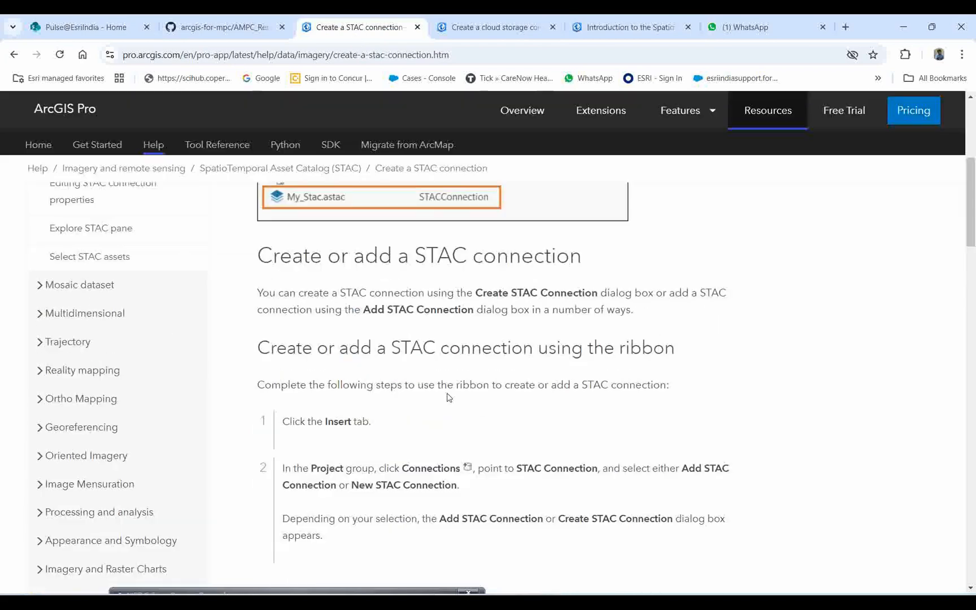
{"action": "scroll", "coordinate": [449, 399], "scroll_direction": "down", "scroll_amount": 8}
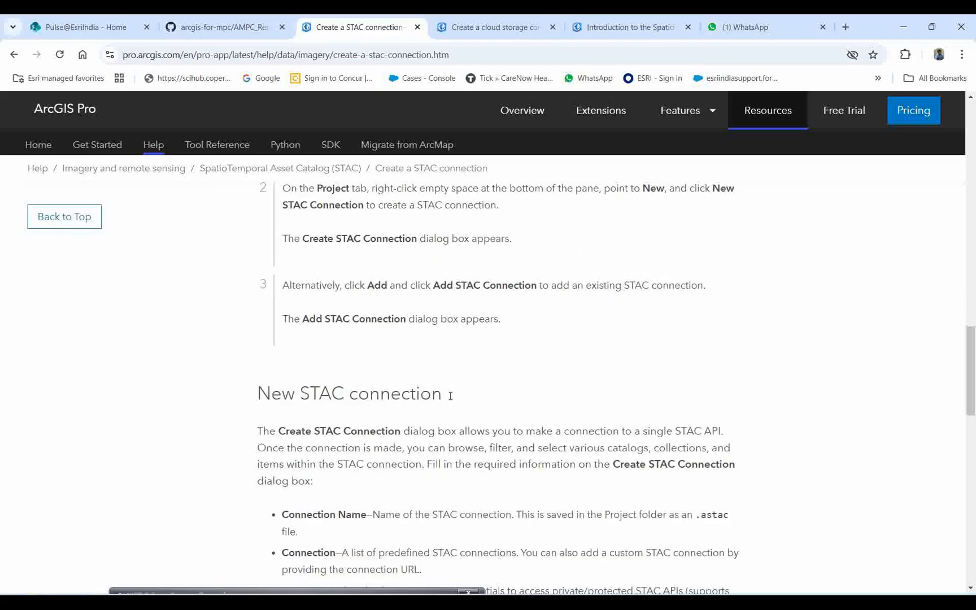
{"action": "scroll", "coordinate": [452, 397], "scroll_direction": "up", "scroll_amount": 10}
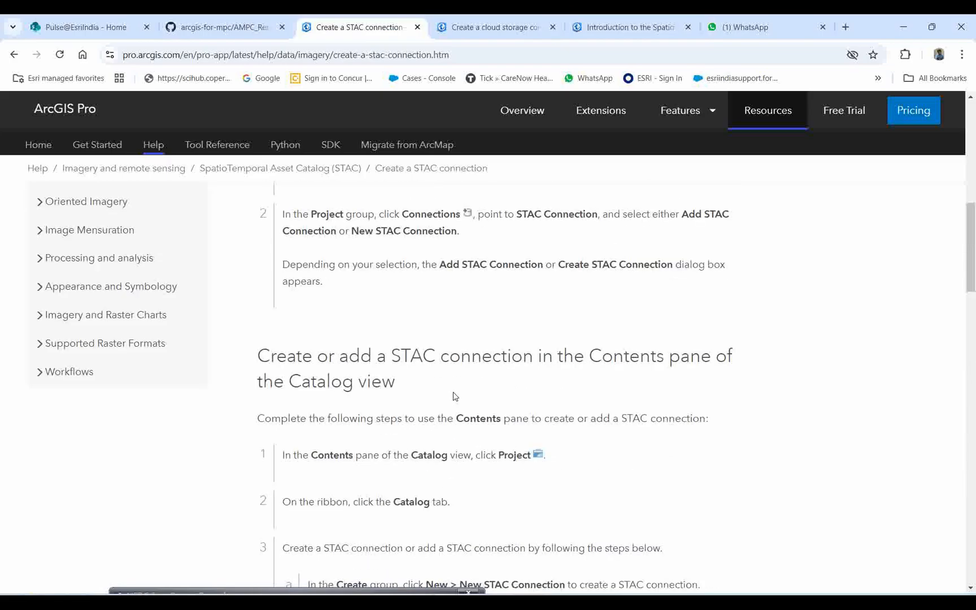
{"action": "left_click", "coordinate": [361, 593]}
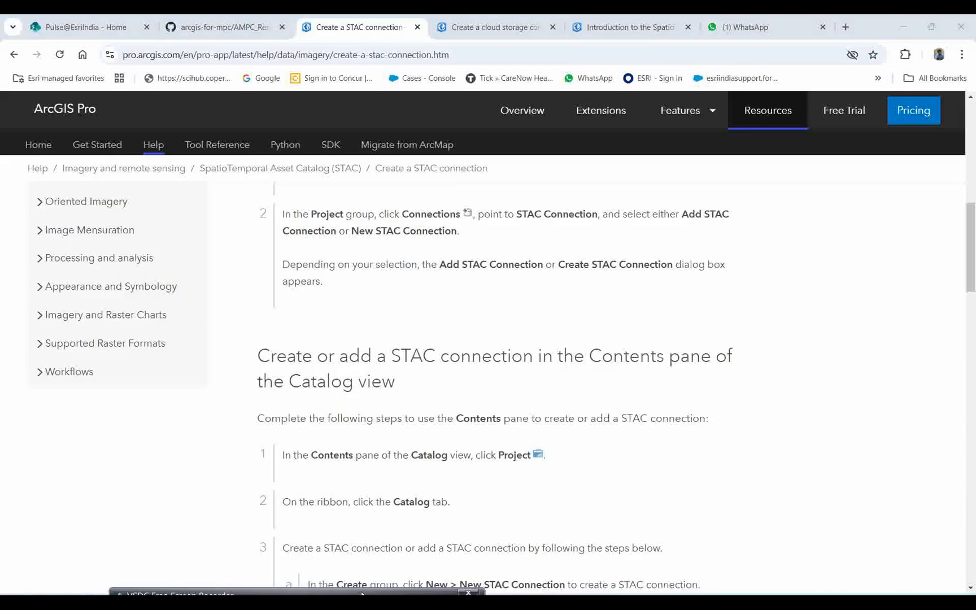
{"action": "left_click_drag", "start_coordinate": [360, 593], "coordinate": [350, 593]}
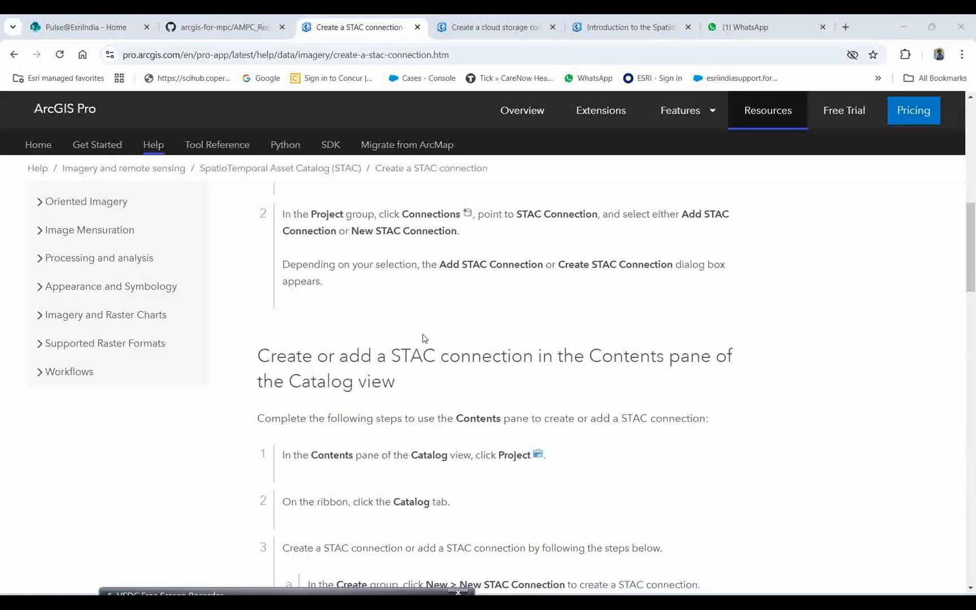
Step: Switch to the stack project in ArcGIS Pro and widen the map view on both sides
{"action": "mouse_move", "coordinate": [686, 602]}
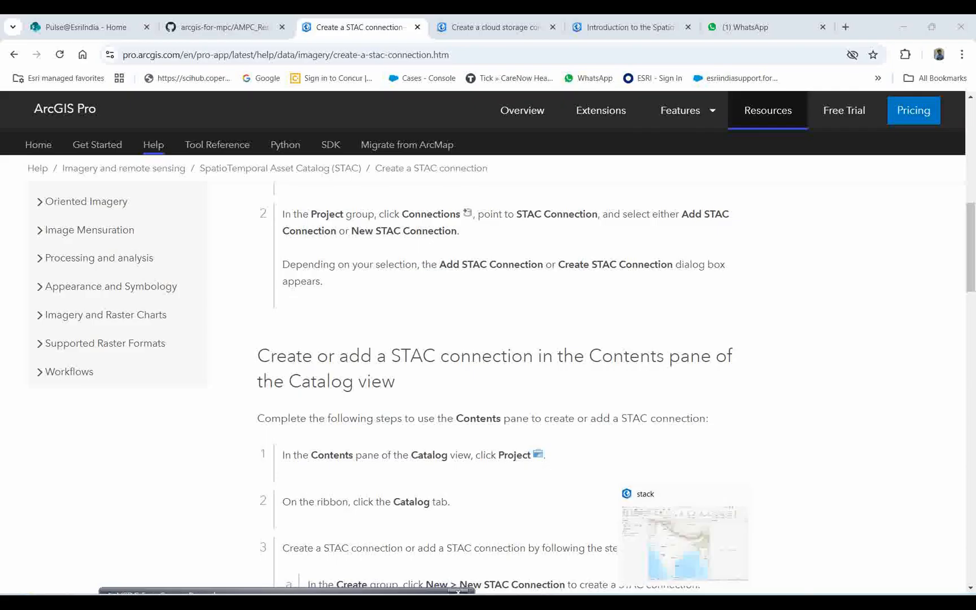
{"action": "left_click", "coordinate": [688, 559]}
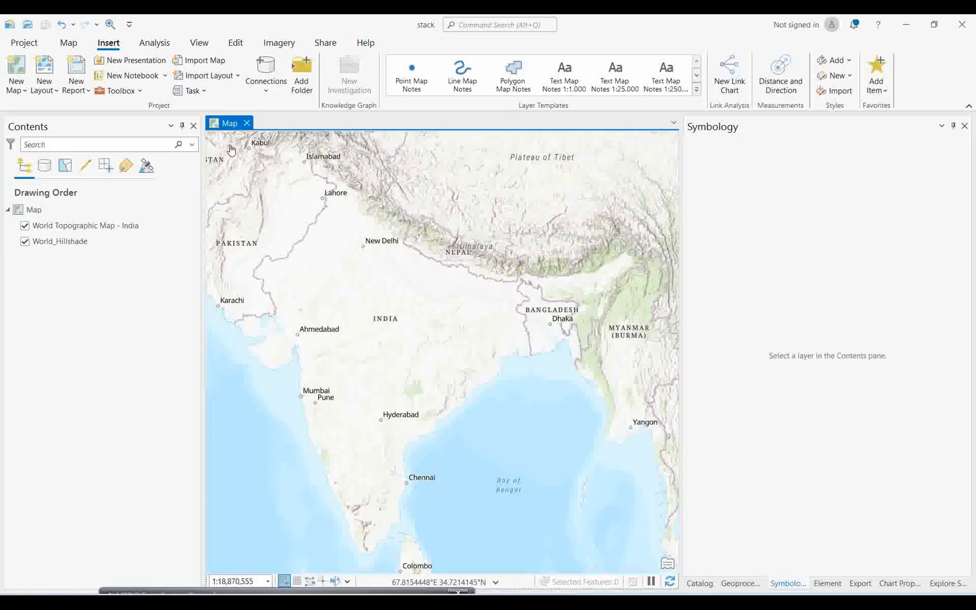
{"action": "left_click_drag", "start_coordinate": [682, 334], "coordinate": [761, 320]}
{"action": "left_click_drag", "start_coordinate": [203, 254], "coordinate": [185, 254]}
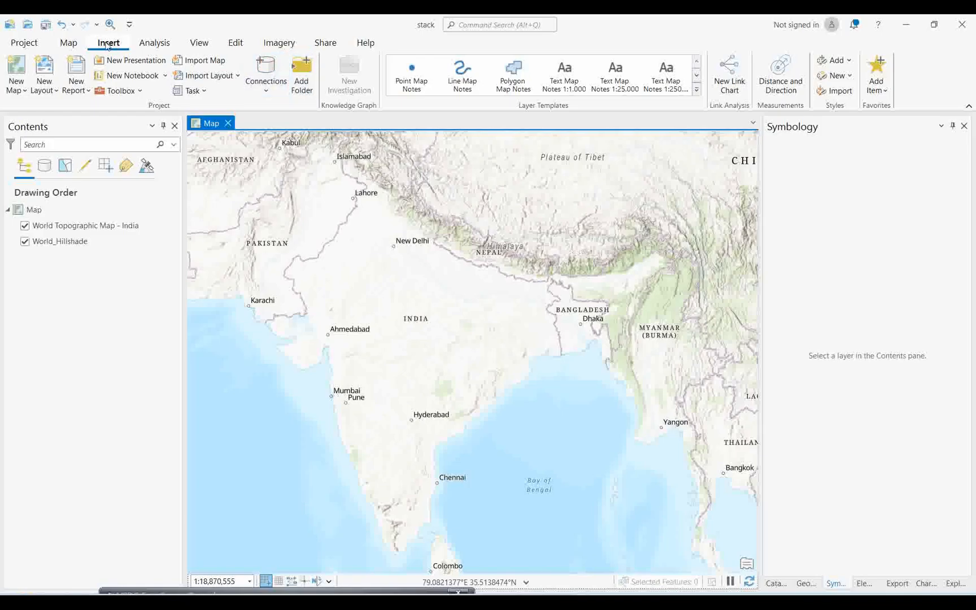
Step: Start creating a new STAC connection for the project, ready for its connection name
{"action": "left_click", "coordinate": [266, 91]}
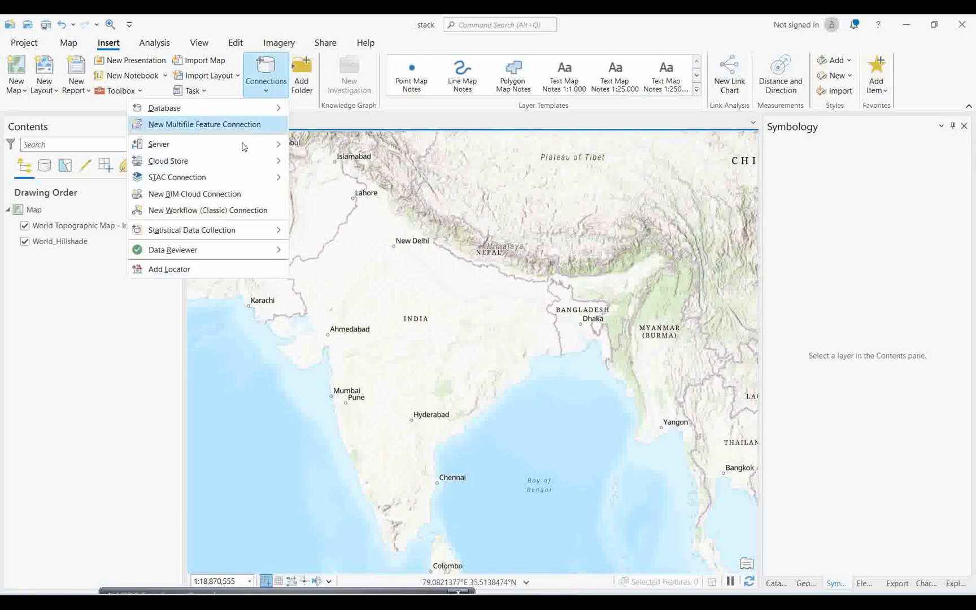
{"action": "mouse_move", "coordinate": [232, 178]}
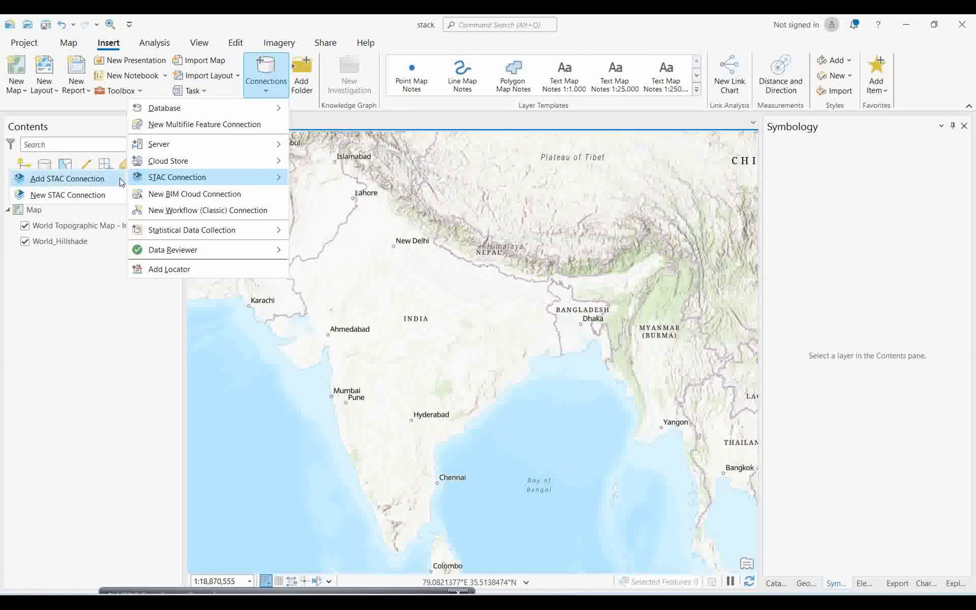
{"action": "left_click", "coordinate": [58, 199]}
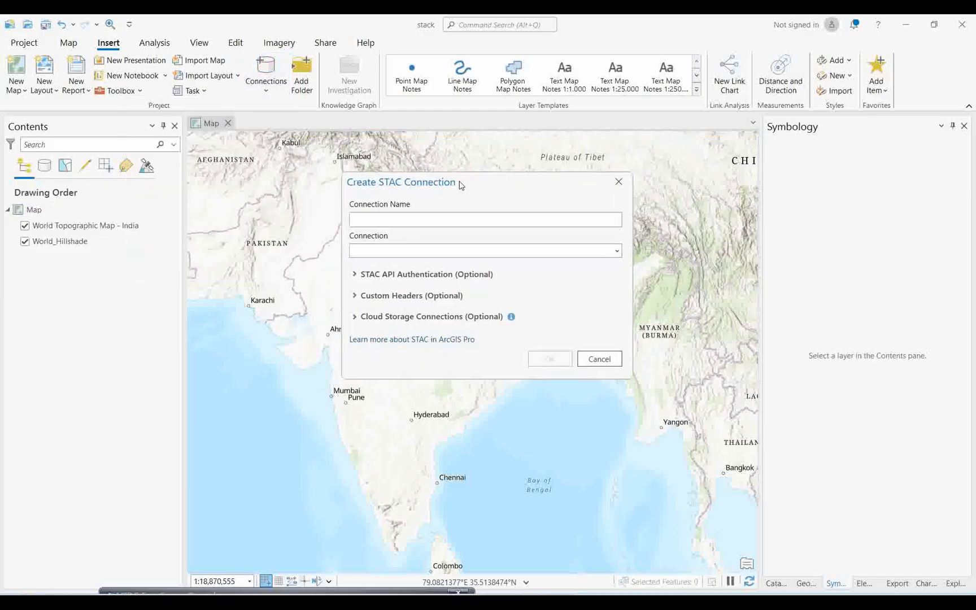
{"action": "left_click", "coordinate": [367, 224]}
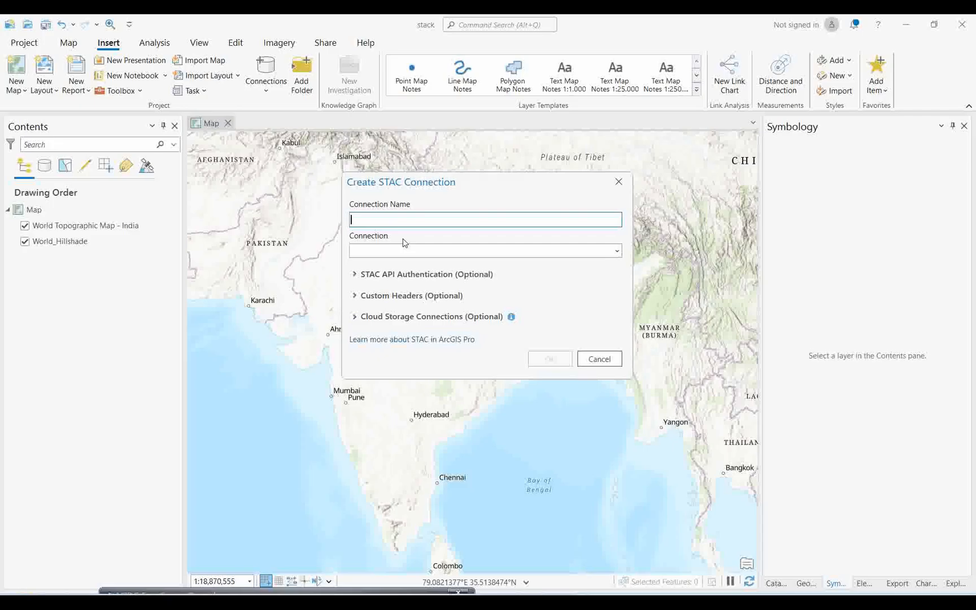
Step: Switch to the browser and search the arcgis-for-mpc GitHub repository's files for landsat
{"action": "mouse_move", "coordinate": [513, 589]}
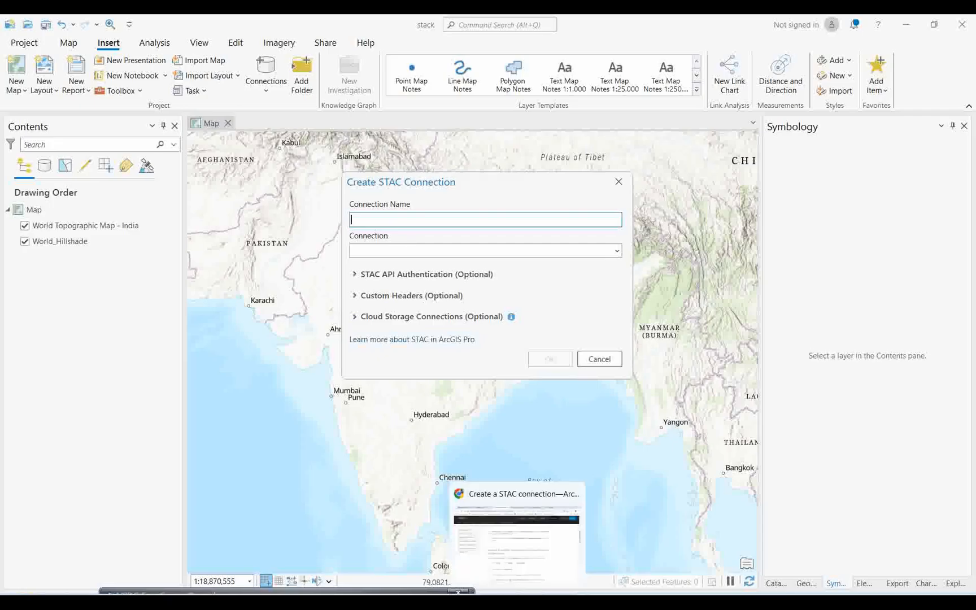
{"action": "left_click", "coordinate": [514, 564]}
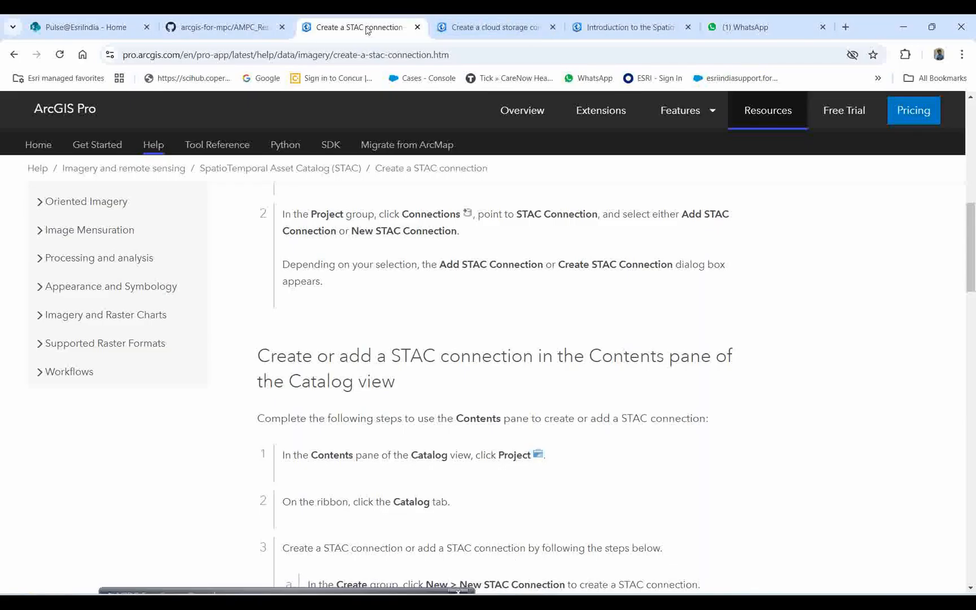
{"action": "left_click", "coordinate": [234, 27]}
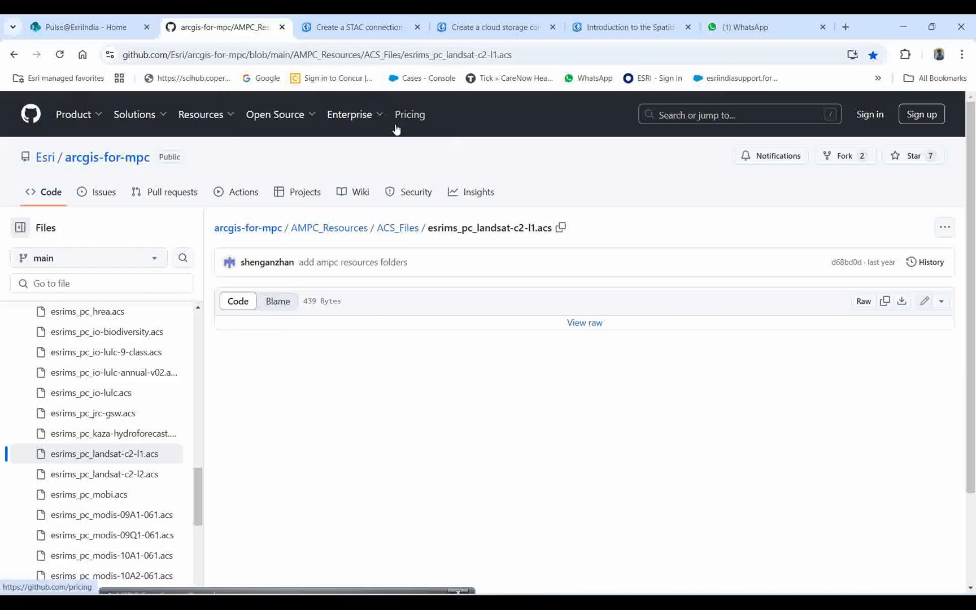
{"action": "scroll", "coordinate": [121, 433], "scroll_direction": "down", "scroll_amount": 5}
{"action": "scroll", "coordinate": [148, 436], "scroll_direction": "up", "scroll_amount": 4}
{"action": "left_click", "coordinate": [61, 280]}
{"action": "type", "text": "landsat"}
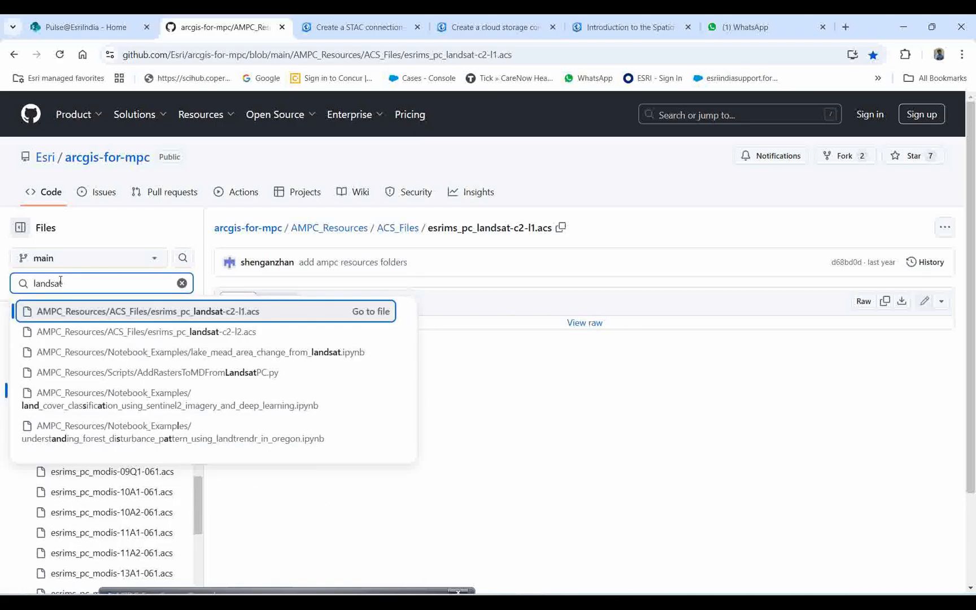
{"action": "key", "text": "Escape"}
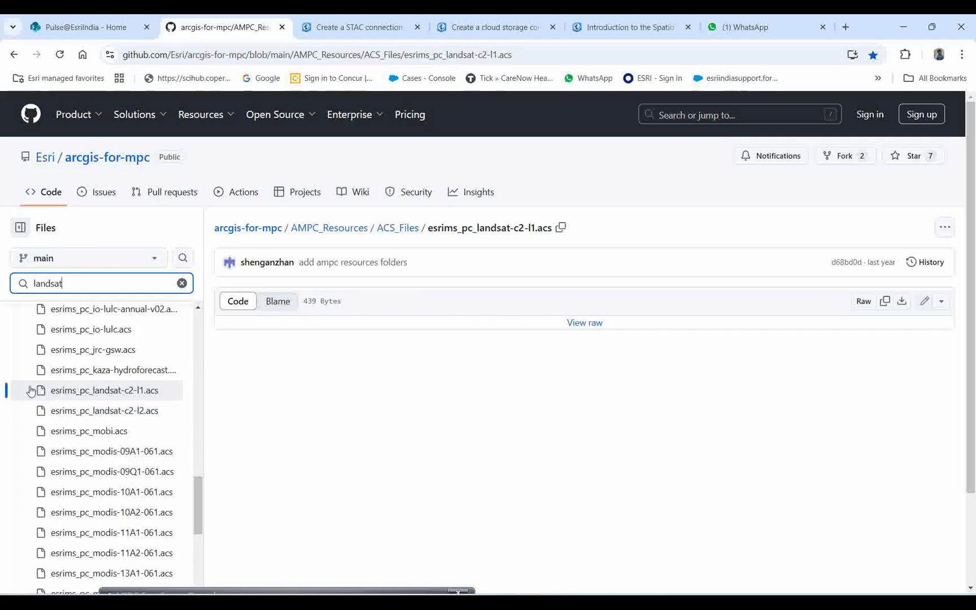
Step: Download the raw esrims_pc_landsat-c2-l1.acs file and check it in the Downloads folder
{"action": "left_click", "coordinate": [104, 397]}
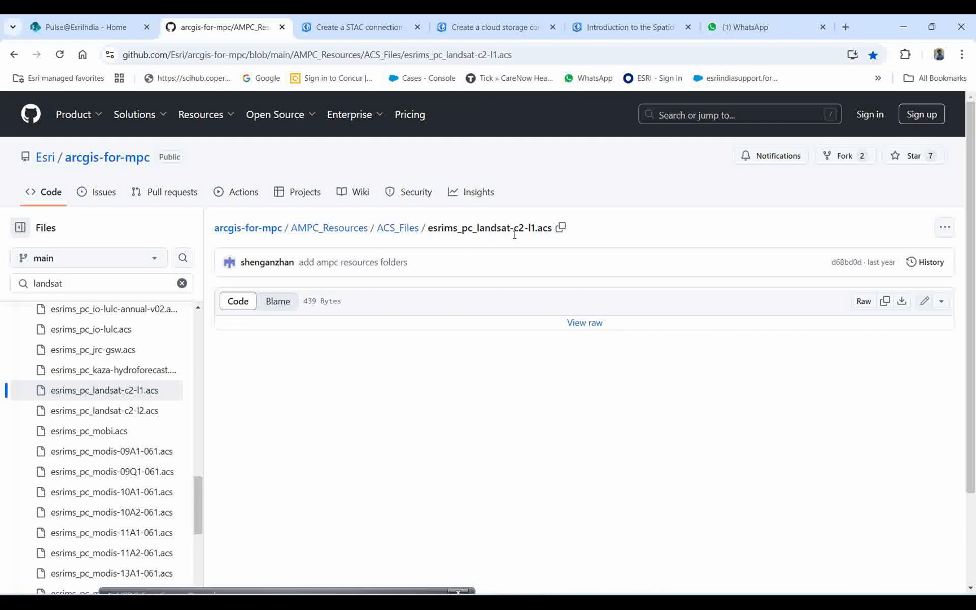
{"action": "left_click", "coordinate": [902, 305]}
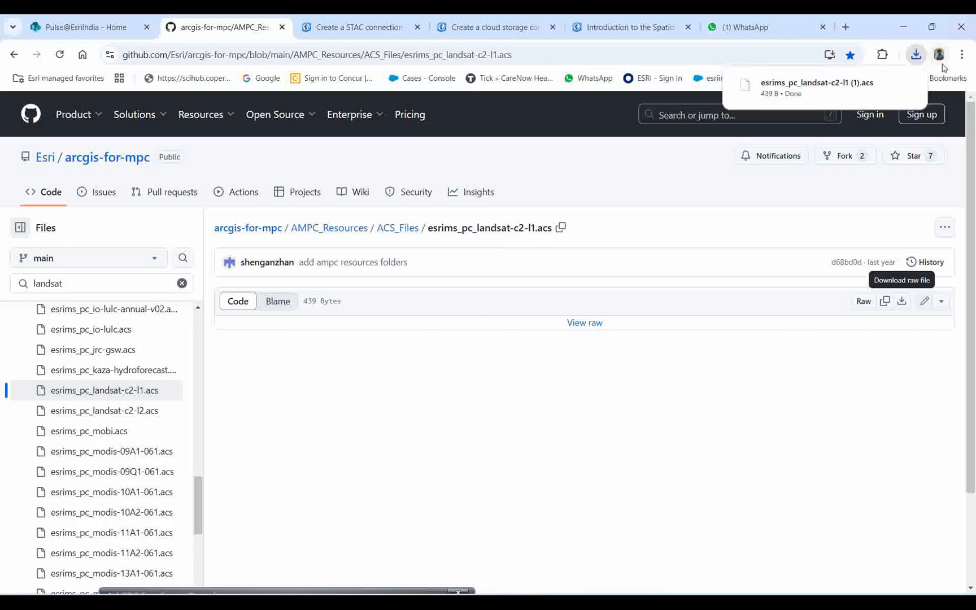
{"action": "left_click", "coordinate": [884, 85]}
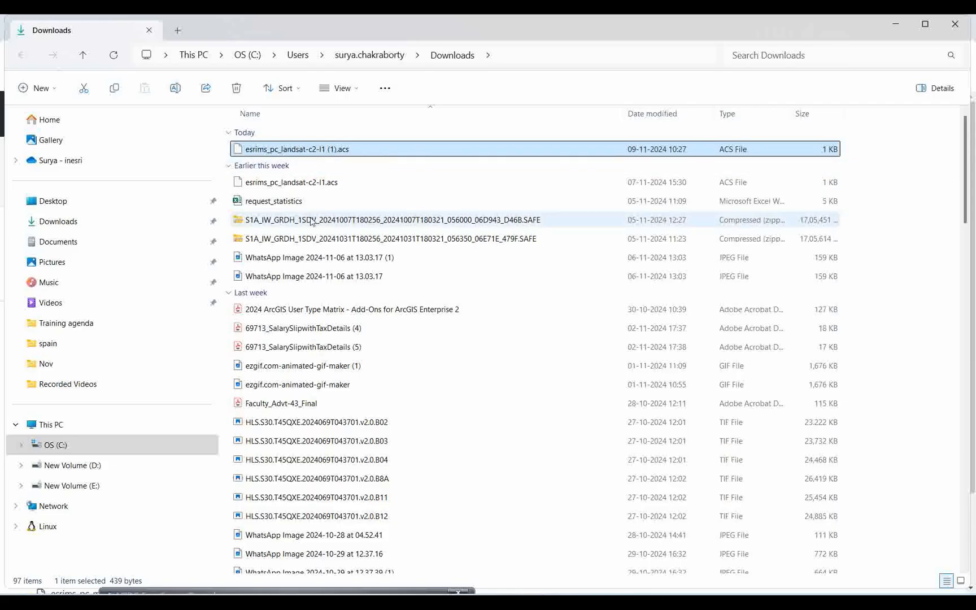
{"action": "left_click", "coordinate": [896, 24]}
Step: Return to ArcGIS Pro, name the STAC connection Landsa_C2_L1 and set its connection to Microsoft Planetary Computer
{"action": "mouse_move", "coordinate": [694, 592]}
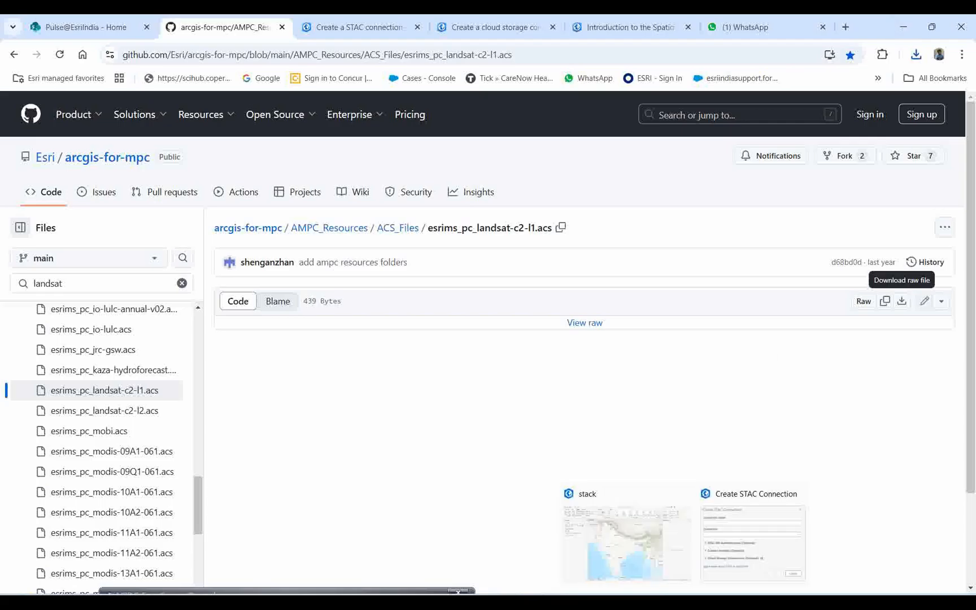
{"action": "left_click", "coordinate": [665, 545]}
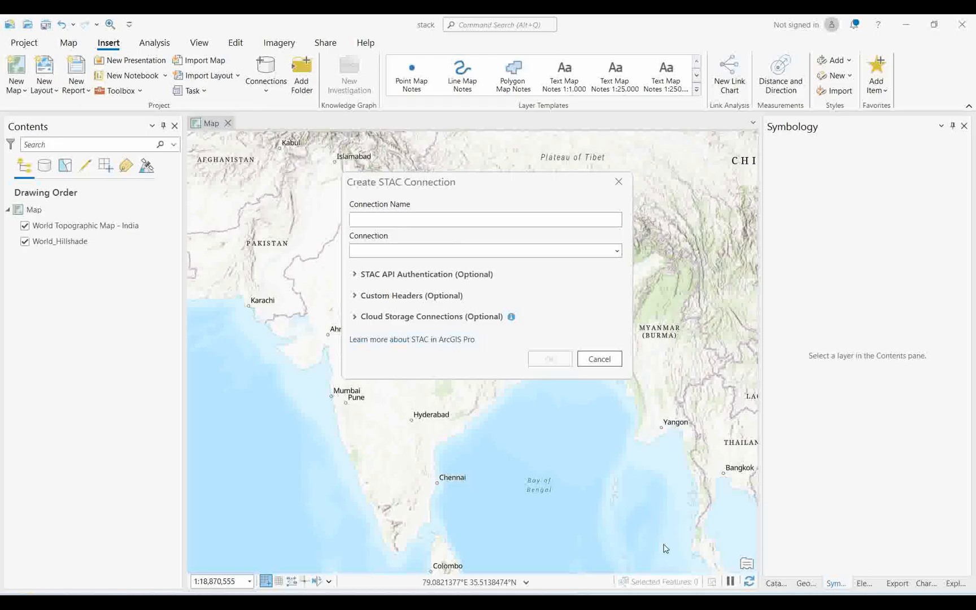
{"action": "left_click", "coordinate": [384, 221]}
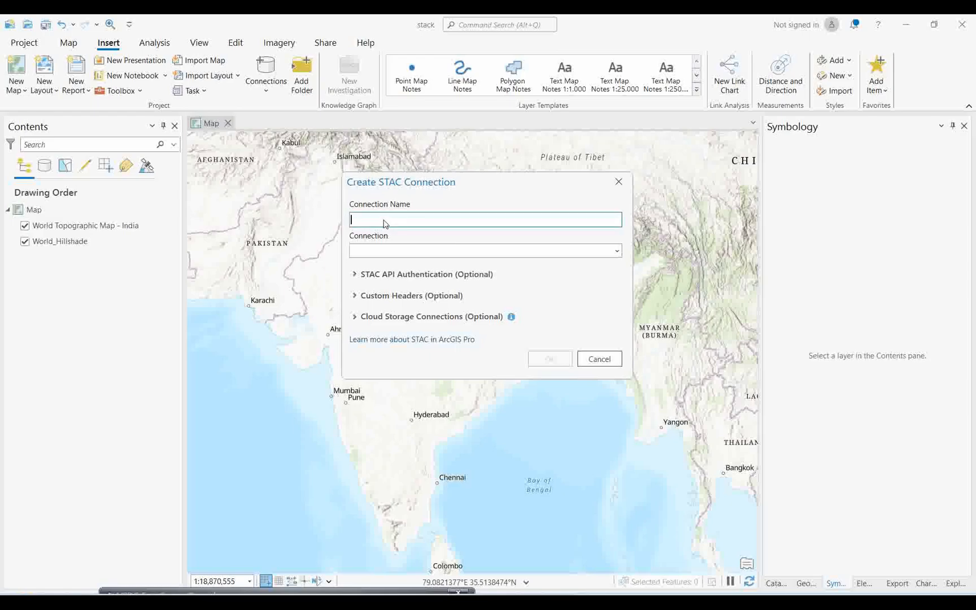
{"action": "type", "text": "l"}
{"action": "mouse_move", "coordinate": [516, 592]}
{"action": "left_click", "coordinate": [515, 570]}
{"action": "left_click", "coordinate": [617, 250]}
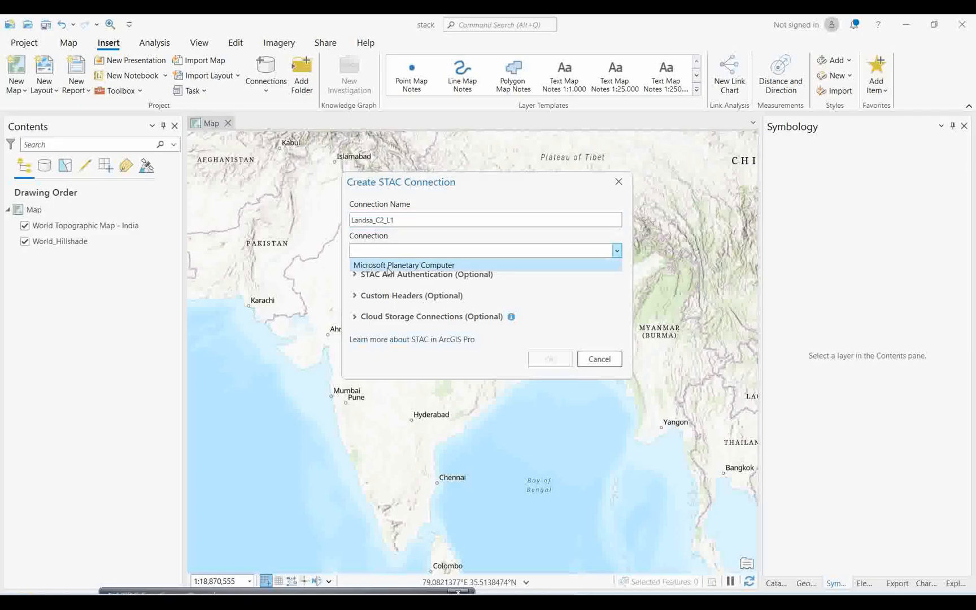
{"action": "left_click", "coordinate": [389, 266]}
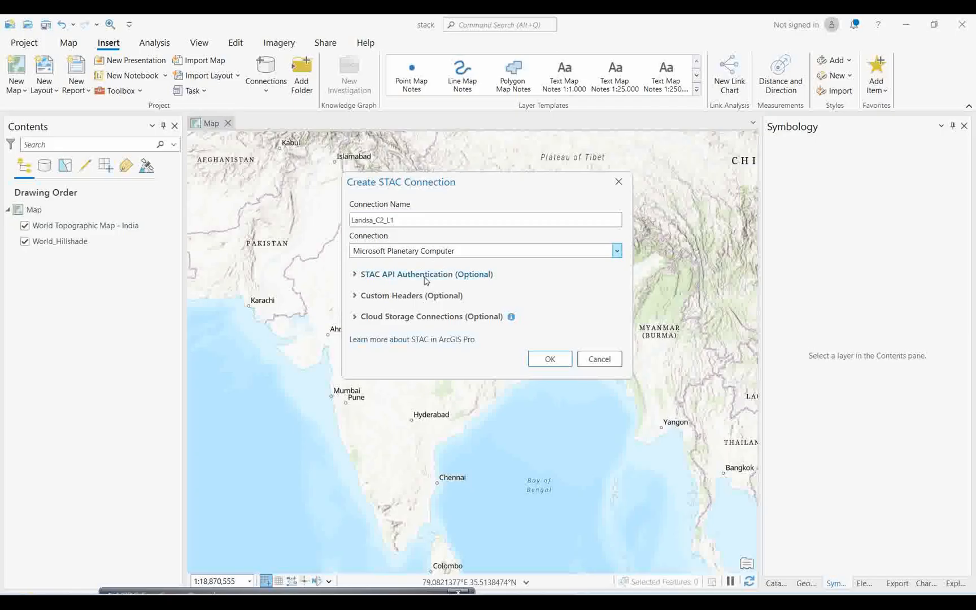
Step: Add E:\data\esrims_pc_landsat-c2-l1.acs as the cloud storage connection and create the STAC connection
{"action": "left_click", "coordinate": [405, 319]}
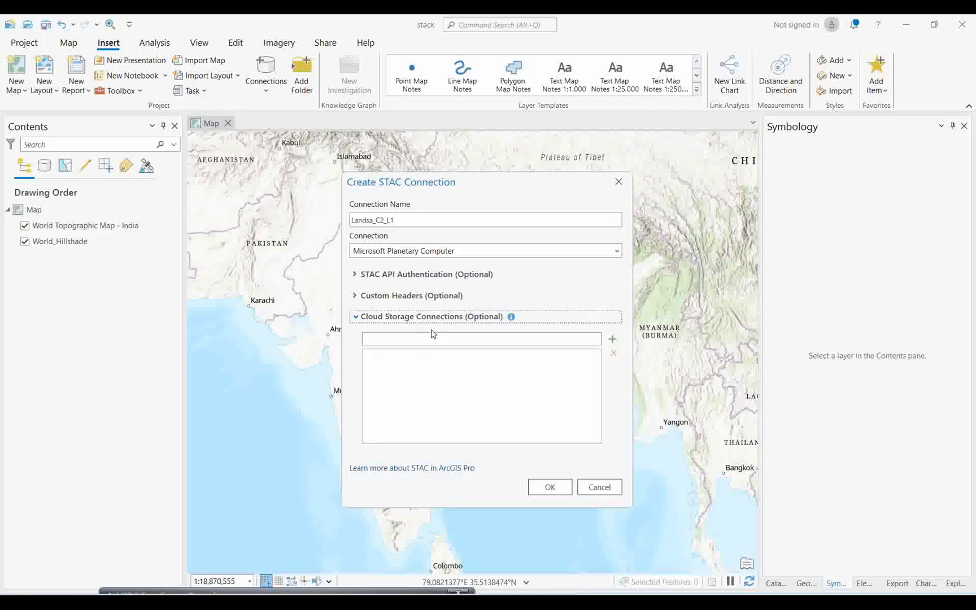
{"action": "left_click", "coordinate": [612, 340]}
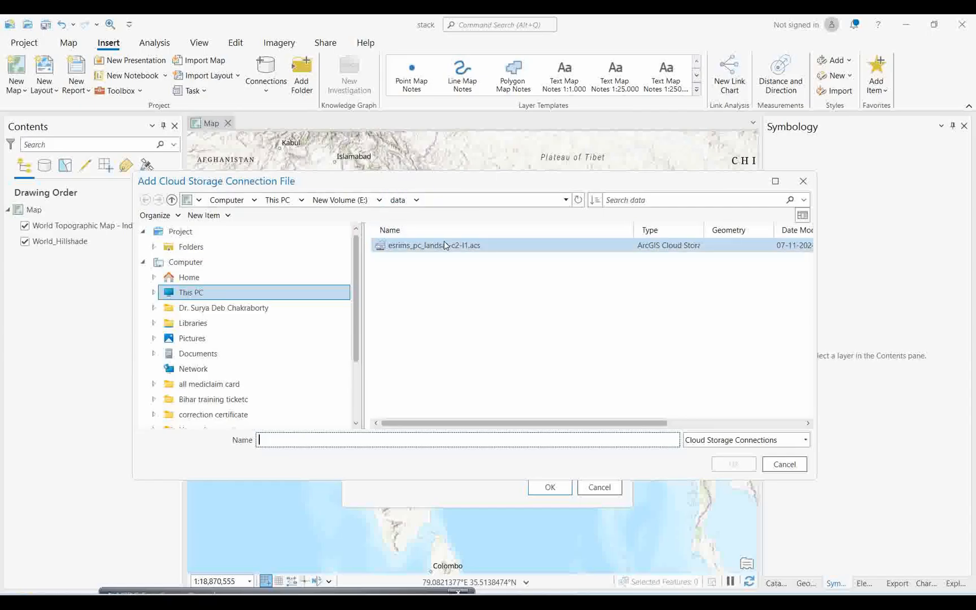
{"action": "left_click", "coordinate": [442, 244]}
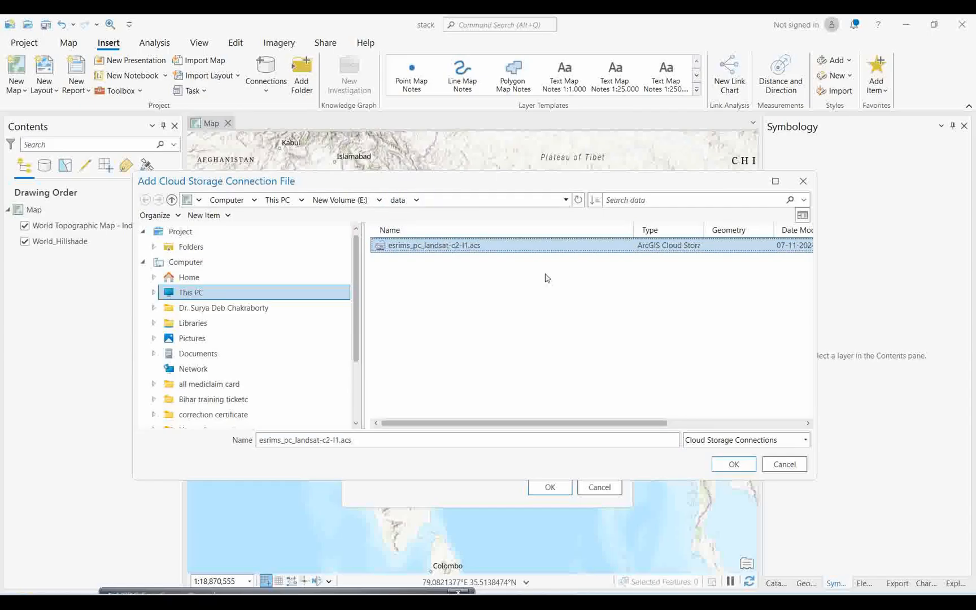
{"action": "left_click", "coordinate": [723, 464]}
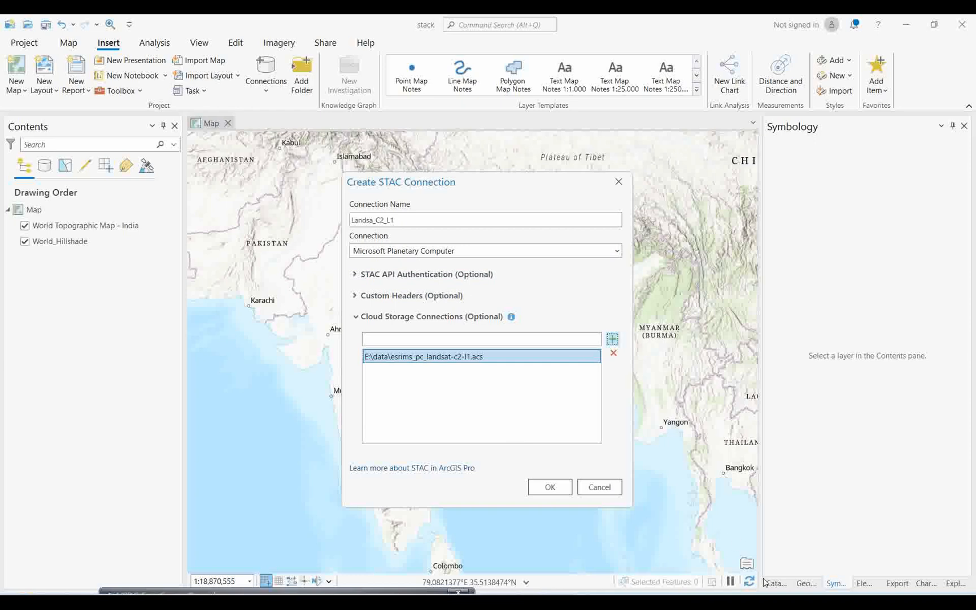
{"action": "left_click", "coordinate": [550, 489]}
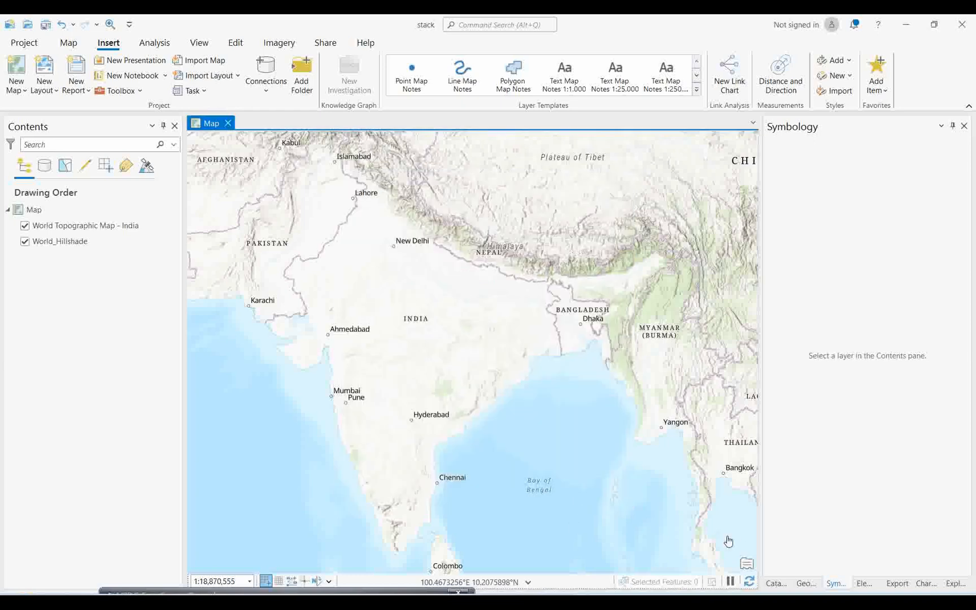
Step: Open the Landsa_C2_L1.astac connection from the project's STACs for exploring
{"action": "left_click", "coordinate": [773, 584]}
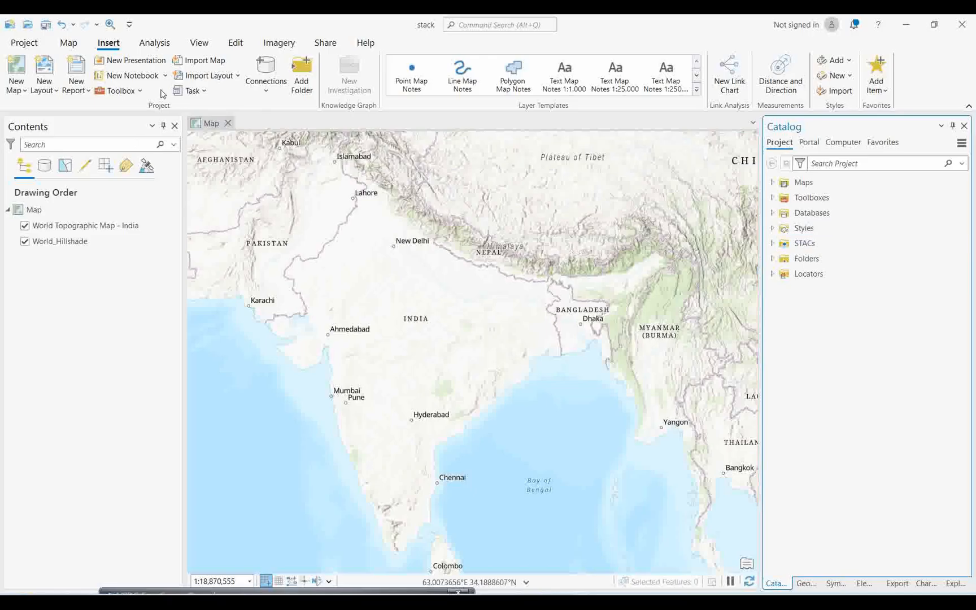
{"action": "left_click", "coordinate": [269, 90]}
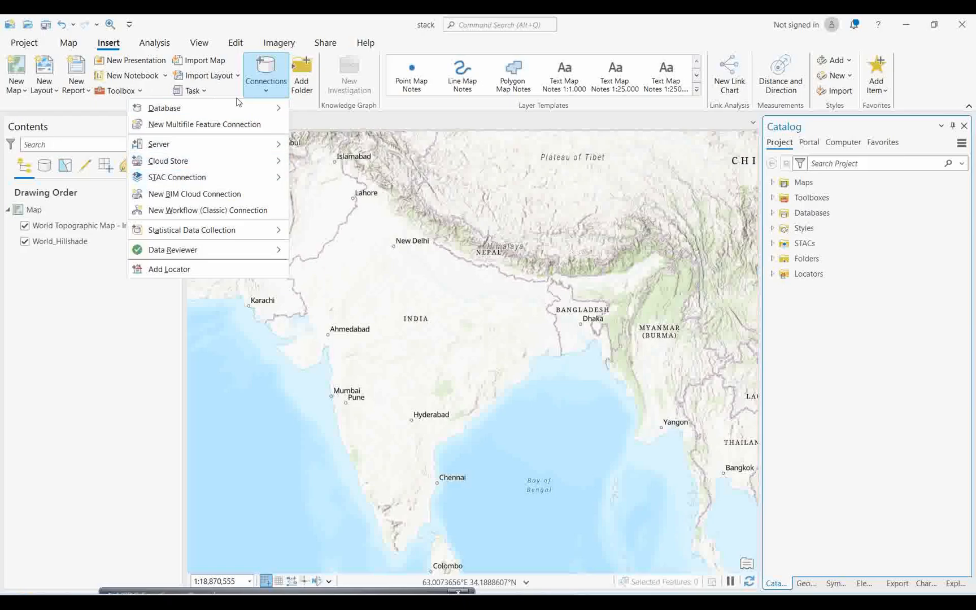
{"action": "mouse_move", "coordinate": [267, 114]}
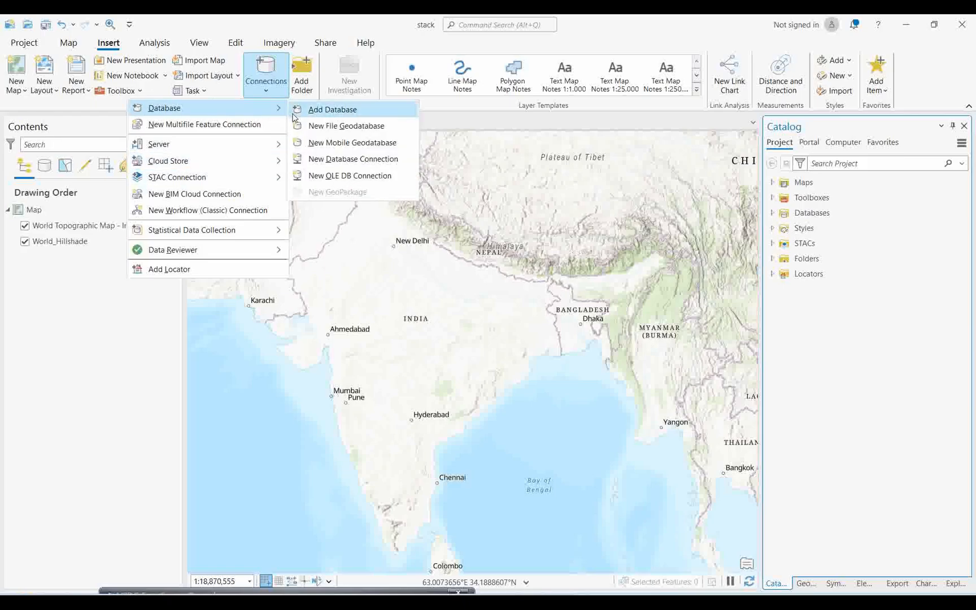
{"action": "left_click", "coordinate": [779, 323]}
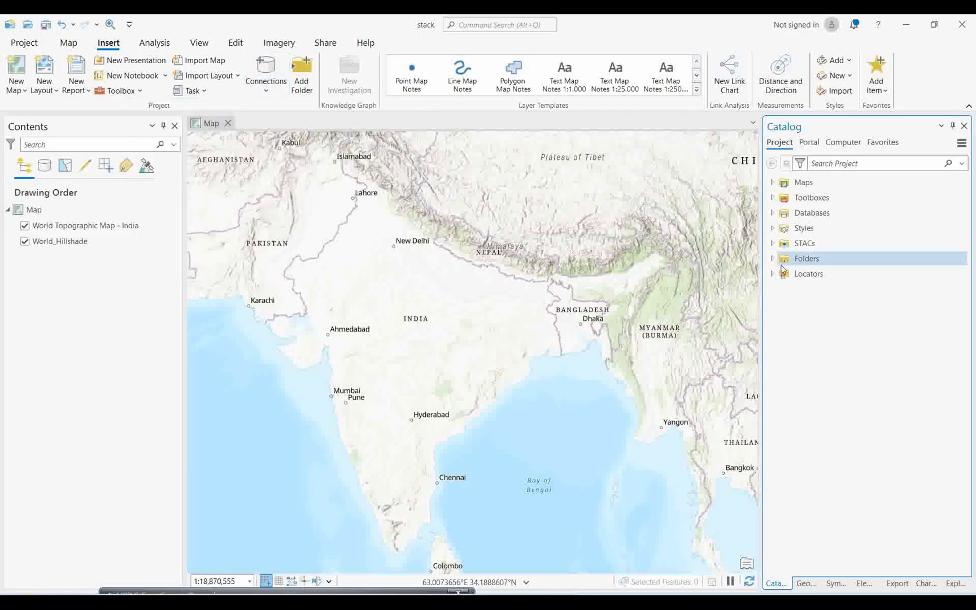
{"action": "left_click", "coordinate": [772, 244]}
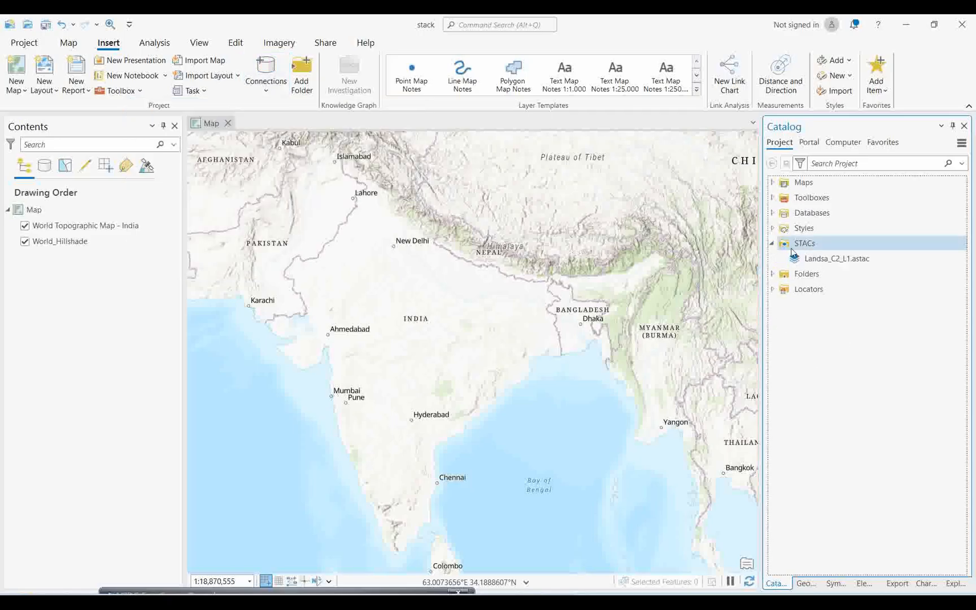
{"action": "right_click", "coordinate": [836, 262]}
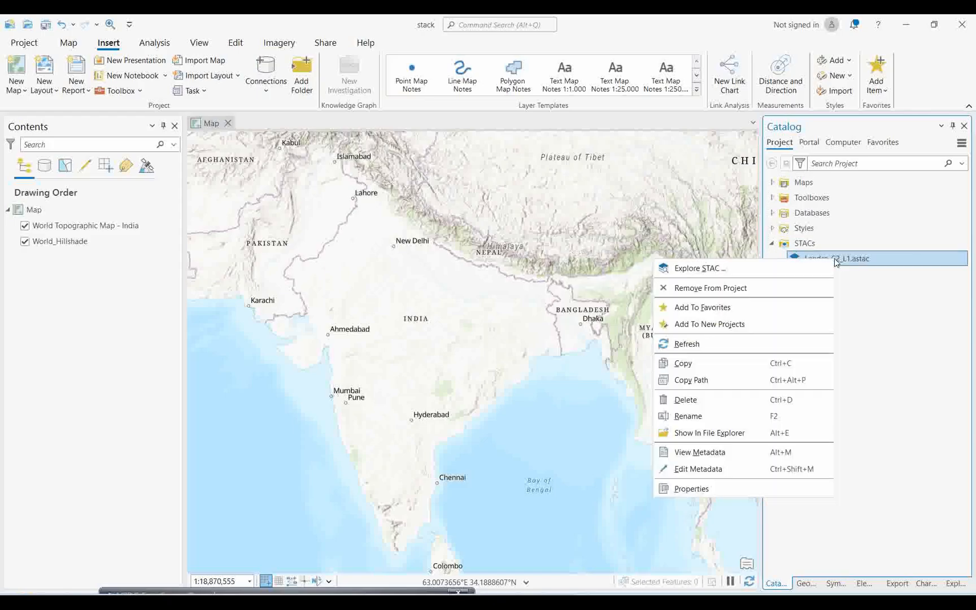
{"action": "left_click", "coordinate": [702, 273]}
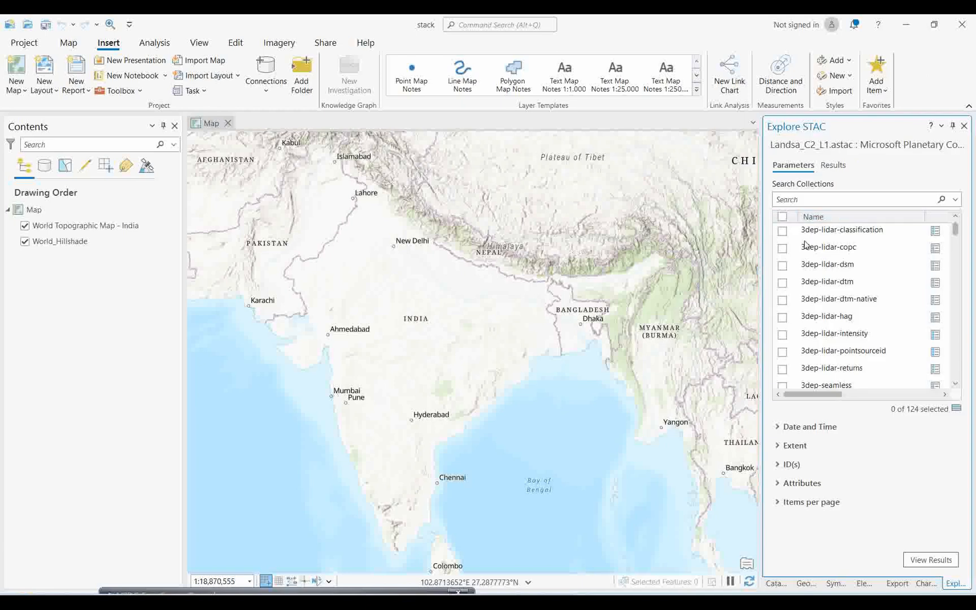
Step: Filter the STAC collections by landsat and select both landsat-c2-l1 and landsat-c2-l2
{"action": "left_click", "coordinate": [813, 199]}
{"action": "type", "text": "landsat"}
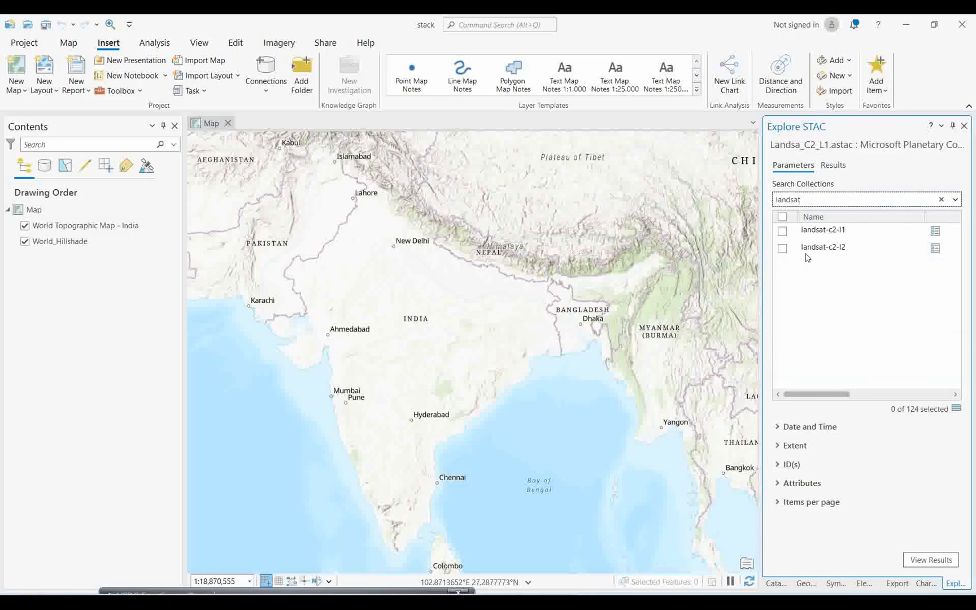
{"action": "left_click", "coordinate": [784, 219]}
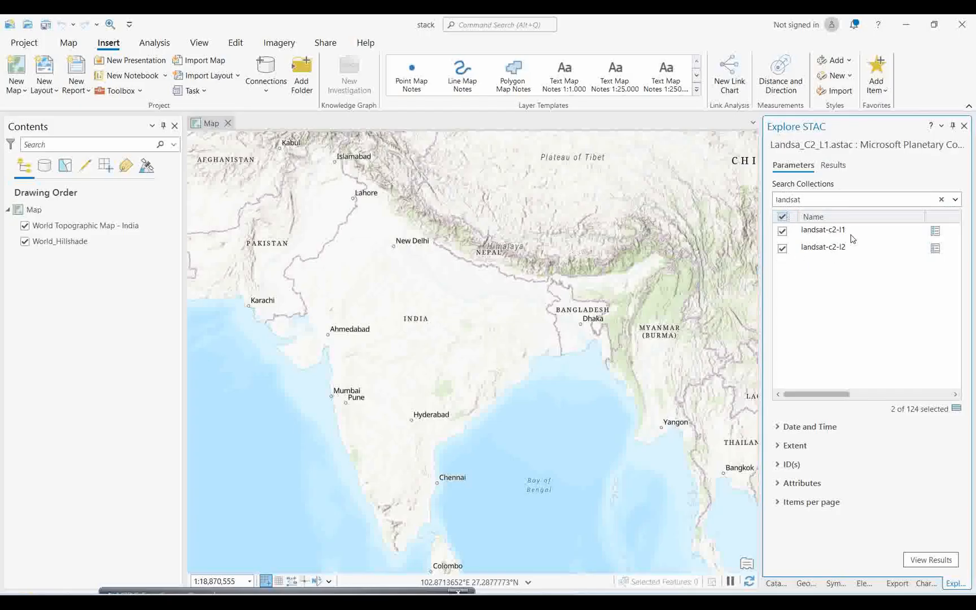
{"action": "left_click", "coordinate": [780, 429]}
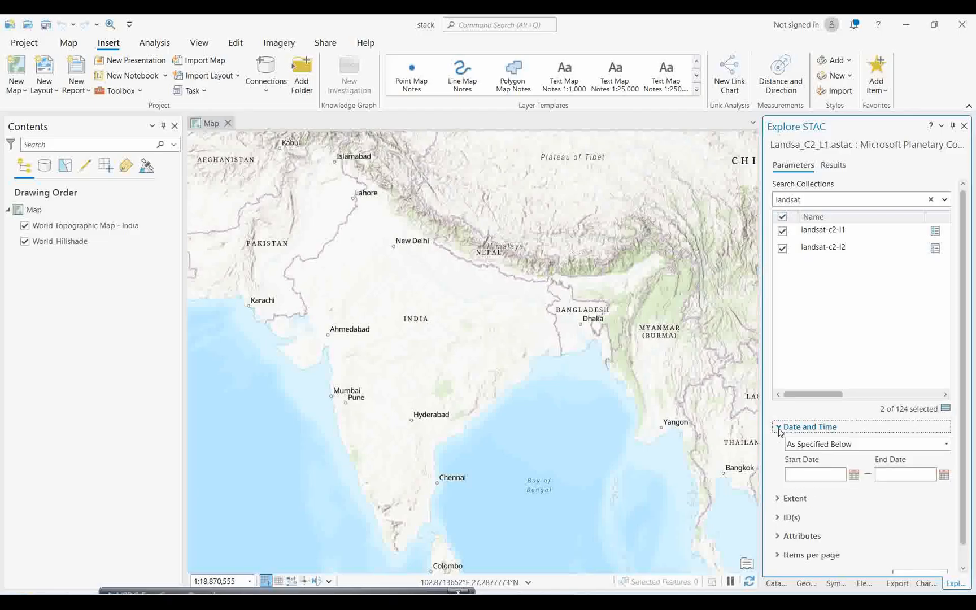
{"action": "left_click", "coordinate": [854, 475]}
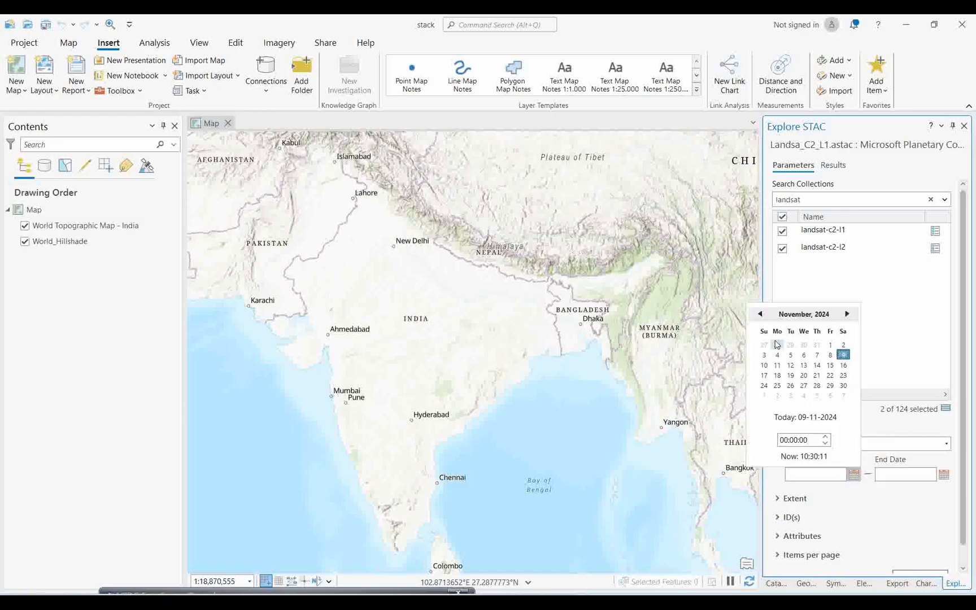
{"action": "left_click", "coordinate": [761, 316]}
{"action": "left_click", "coordinate": [760, 315]}
{"action": "left_click", "coordinate": [760, 315]}
{"action": "left_click", "coordinate": [760, 316]}
{"action": "left_click", "coordinate": [760, 316]}
{"action": "left_click", "coordinate": [760, 315]}
{"action": "left_click", "coordinate": [760, 315]}
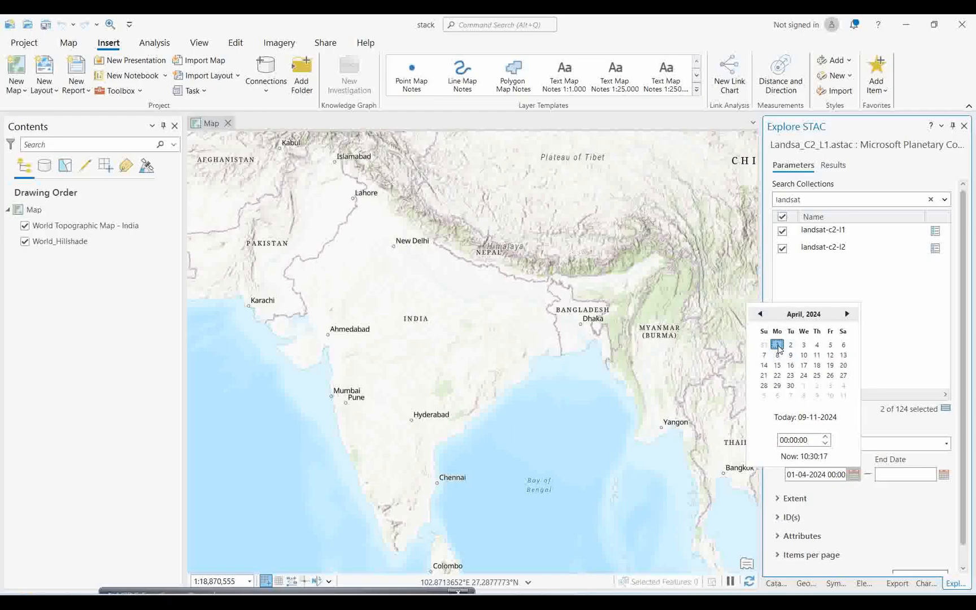
{"action": "left_click", "coordinate": [823, 377]}
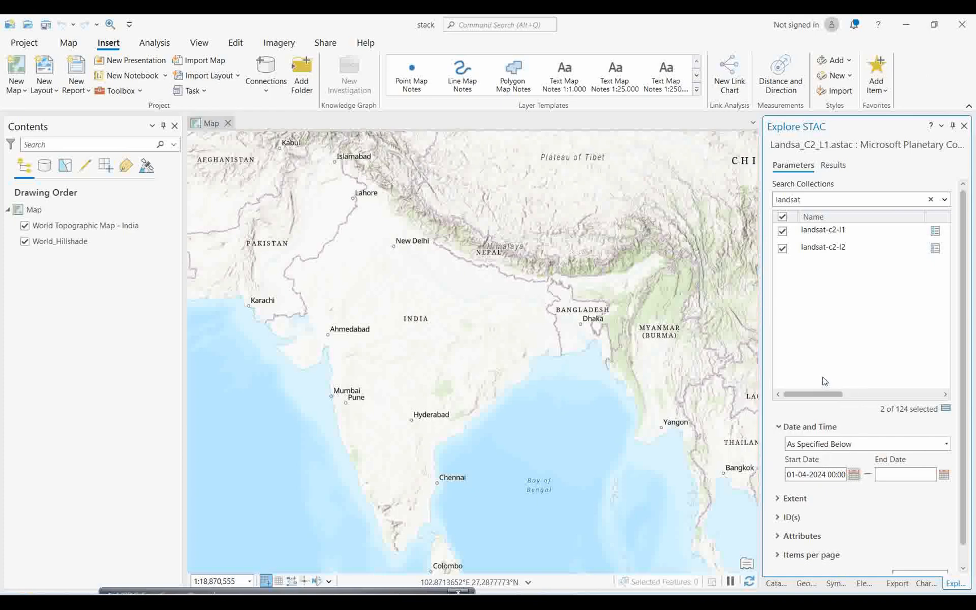
{"action": "left_click", "coordinate": [944, 475]}
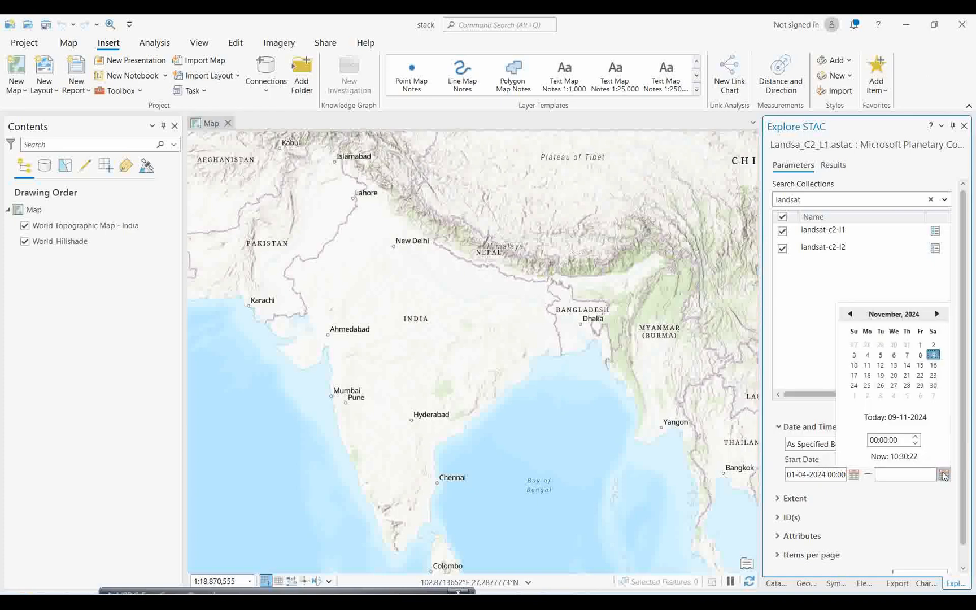
{"action": "left_click", "coordinate": [849, 314]}
{"action": "left_click", "coordinate": [849, 314]}
{"action": "left_click", "coordinate": [850, 314]}
{"action": "left_click", "coordinate": [849, 314]}
{"action": "left_click", "coordinate": [849, 315]}
{"action": "left_click", "coordinate": [848, 316]}
{"action": "left_click", "coordinate": [849, 316]}
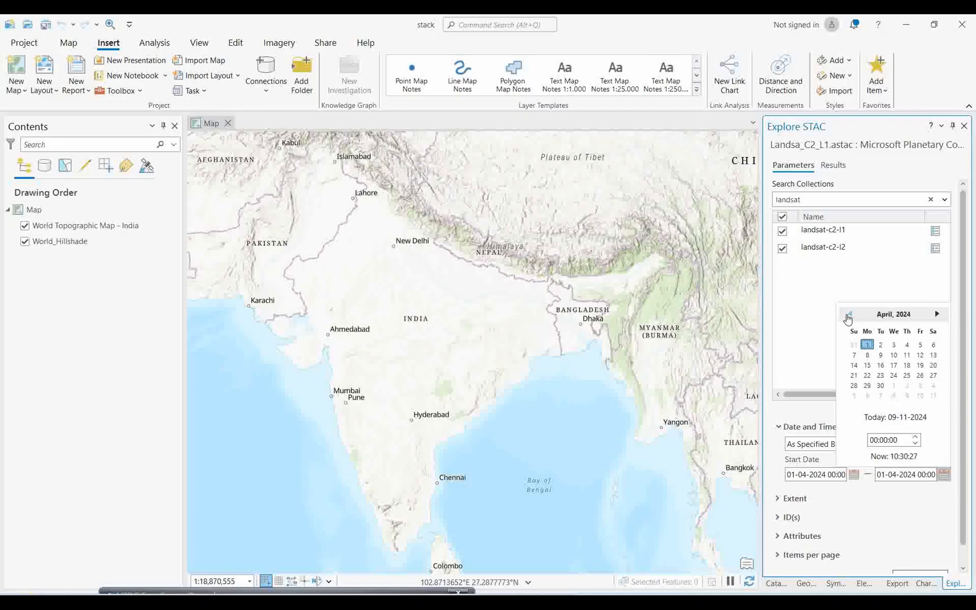
{"action": "left_click", "coordinate": [906, 345]}
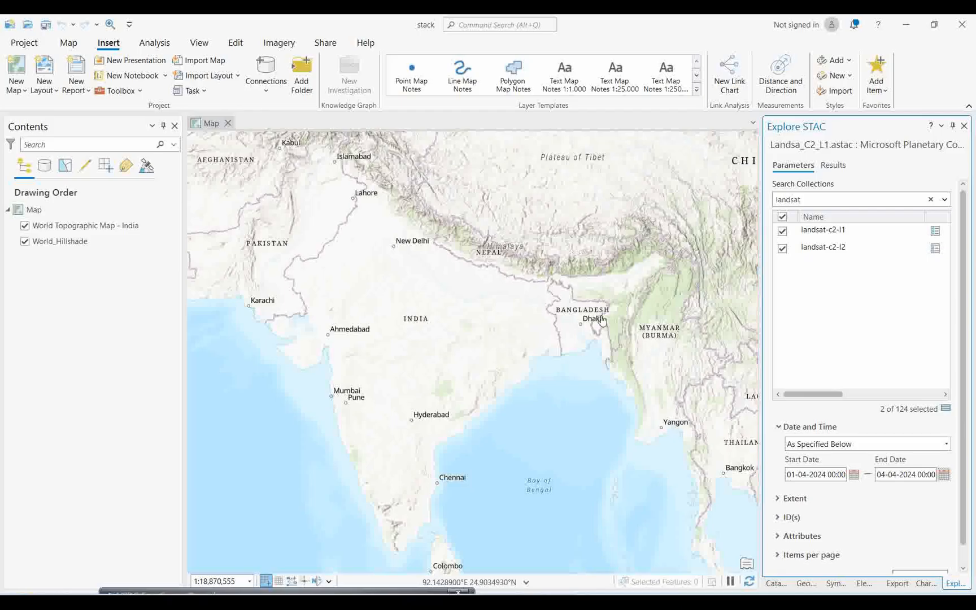
Step: Frame the map on the Kolkata area, use the current display extent as the search extent and view the results
{"action": "scroll", "coordinate": [569, 342], "scroll_direction": "up", "scroll_amount": 10}
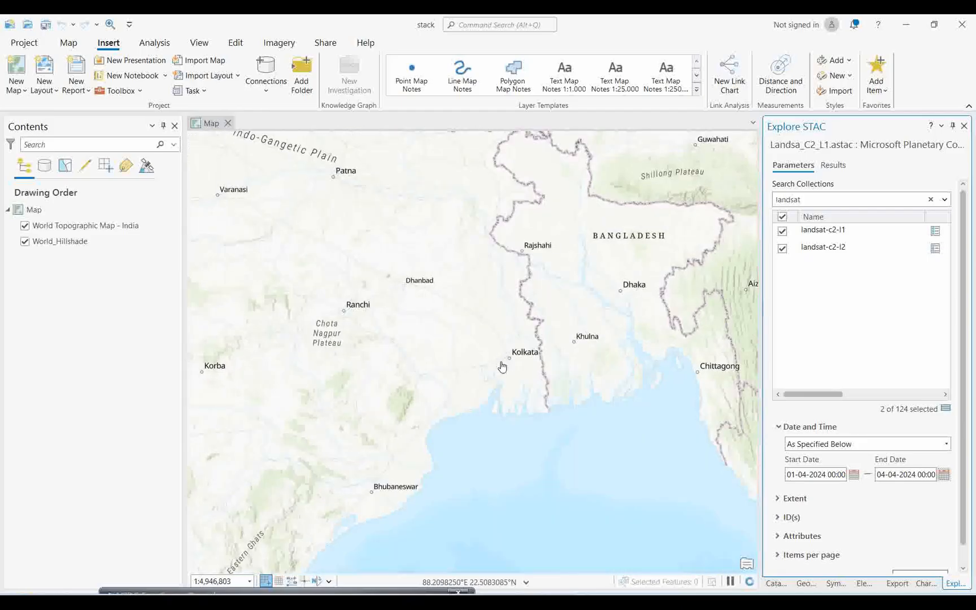
{"action": "scroll", "coordinate": [565, 350], "scroll_direction": "down", "scroll_amount": 2}
{"action": "left_click_drag", "start_coordinate": [576, 382], "coordinate": [542, 410]}
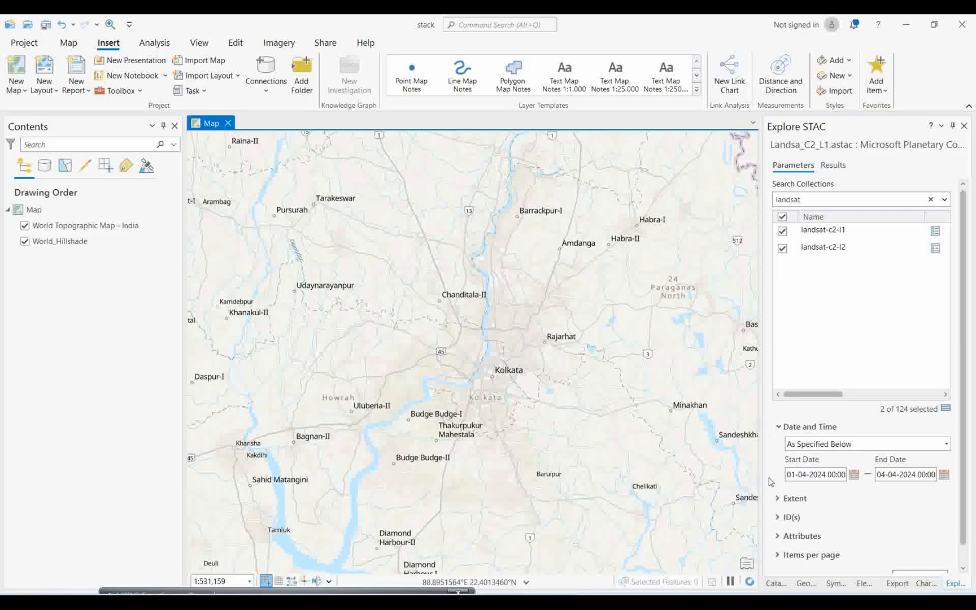
{"action": "left_click_drag", "start_coordinate": [962, 502], "coordinate": [962, 518]}
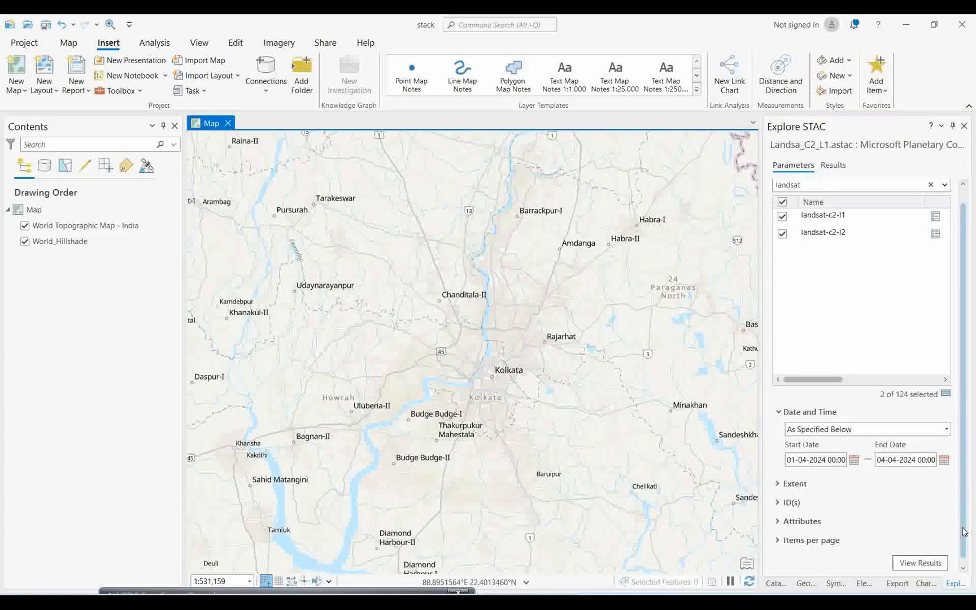
{"action": "left_click", "coordinate": [785, 484]}
{"action": "left_click", "coordinate": [929, 497]}
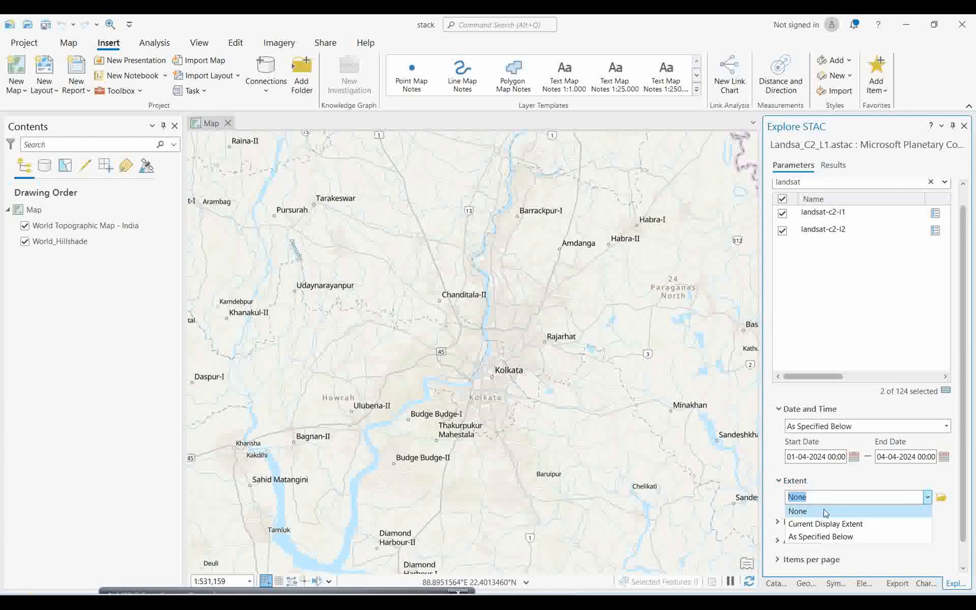
{"action": "left_click", "coordinate": [842, 524]}
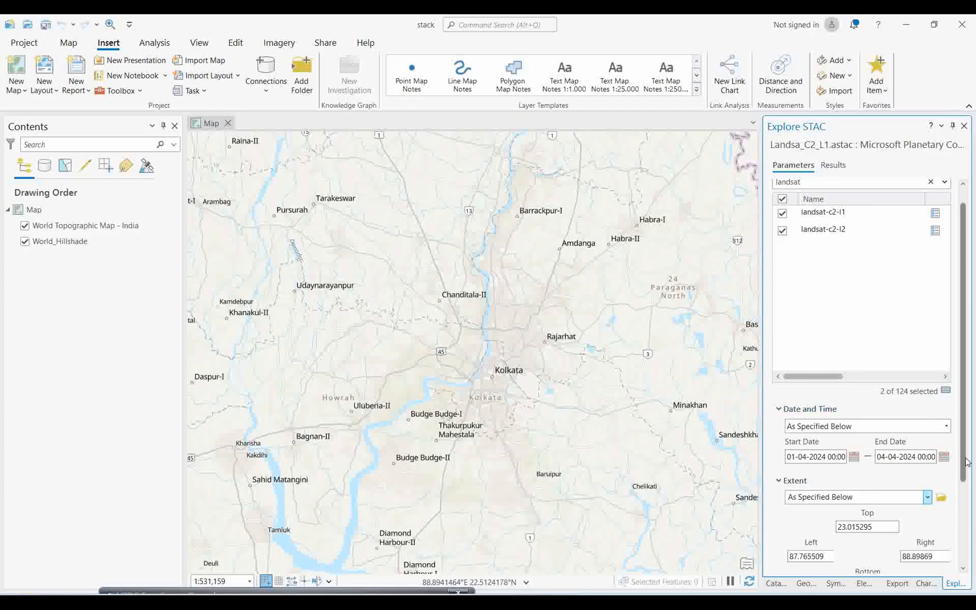
{"action": "scroll", "coordinate": [955, 469], "scroll_direction": "down", "scroll_amount": 4}
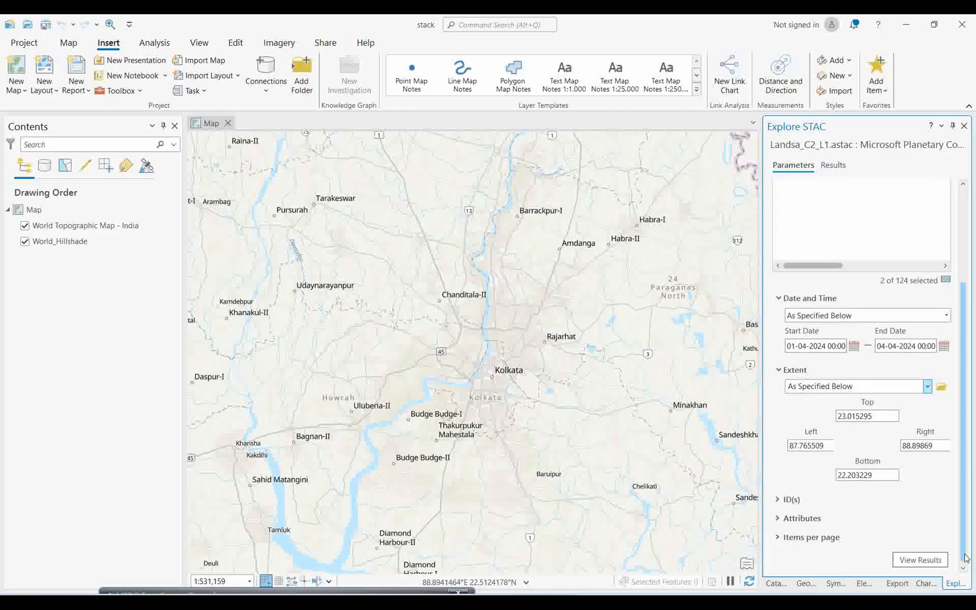
{"action": "left_click", "coordinate": [914, 560]}
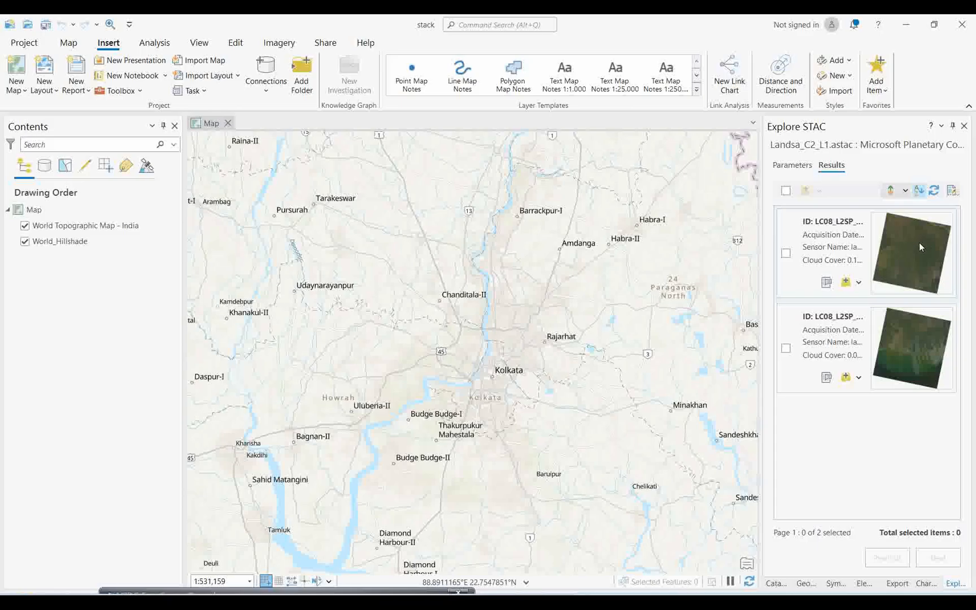
Step: Examine the raster metadata, STAC item metadata and spatial reference of the first search result, LC08_L2SP_138044_20240401_02_T1
{"action": "left_click", "coordinate": [826, 282]}
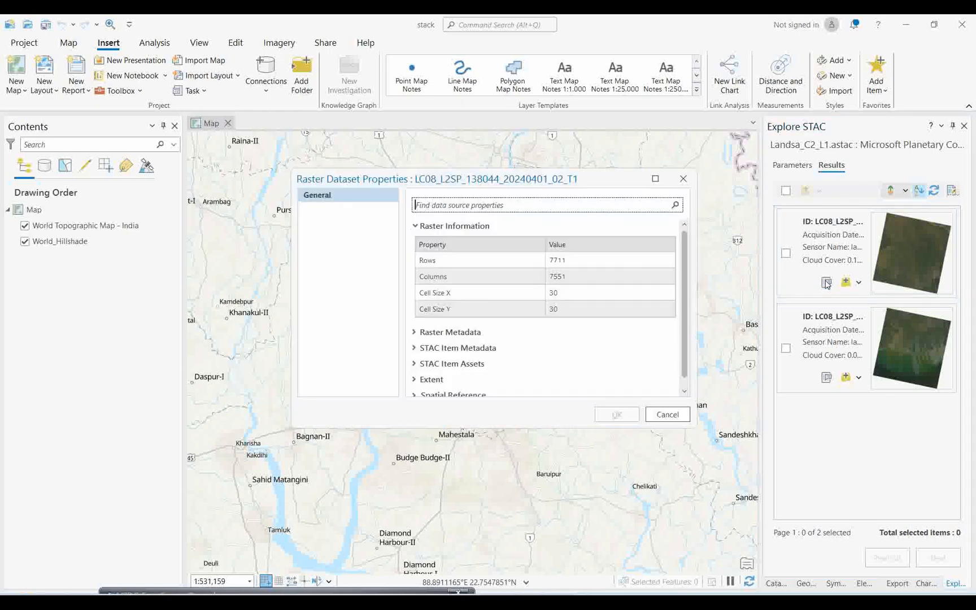
{"action": "left_click", "coordinate": [420, 334]}
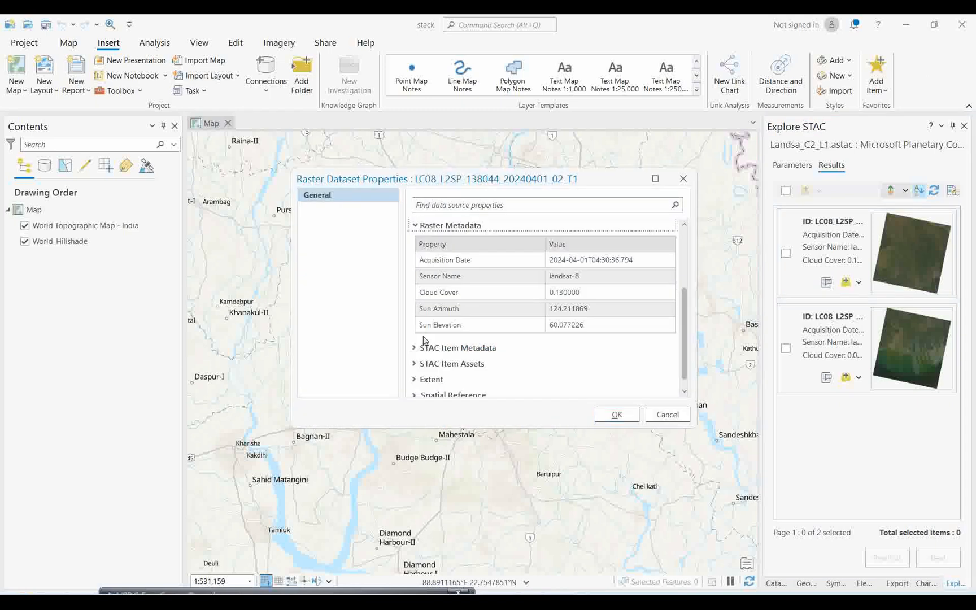
{"action": "left_click", "coordinate": [425, 348]}
{"action": "scroll", "coordinate": [446, 347], "scroll_direction": "down", "scroll_amount": 5}
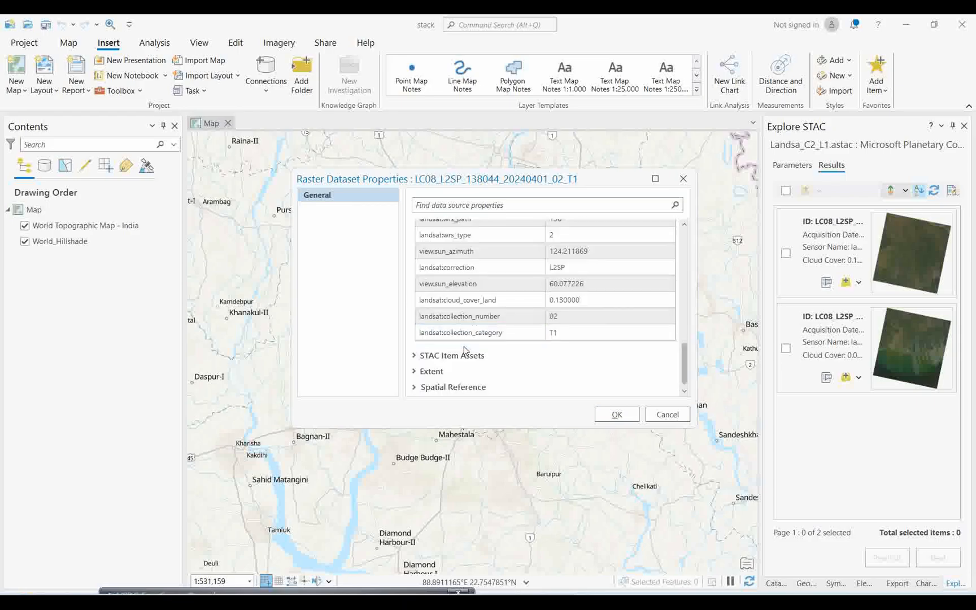
{"action": "left_click", "coordinate": [444, 388]}
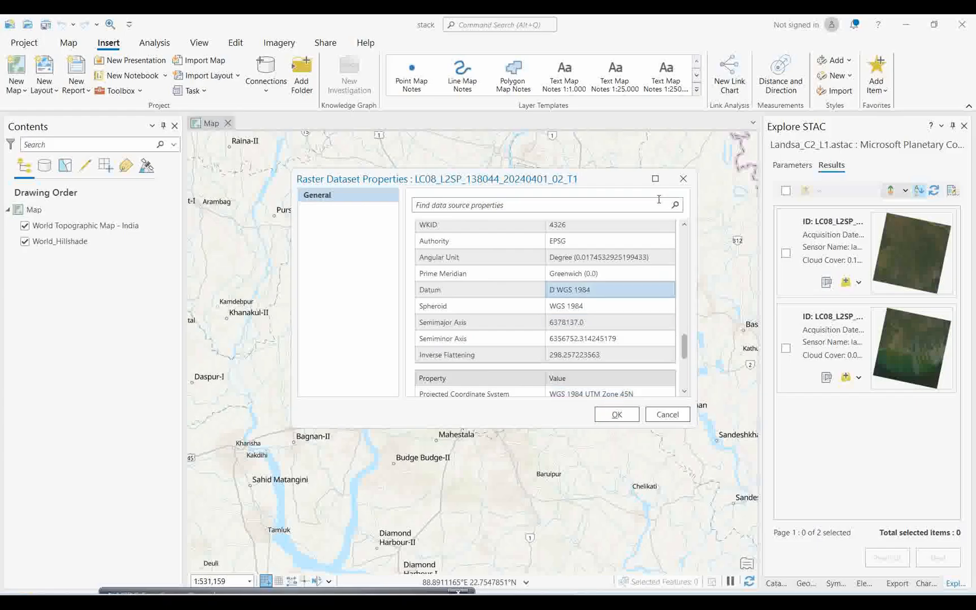
{"action": "left_click", "coordinate": [683, 178]}
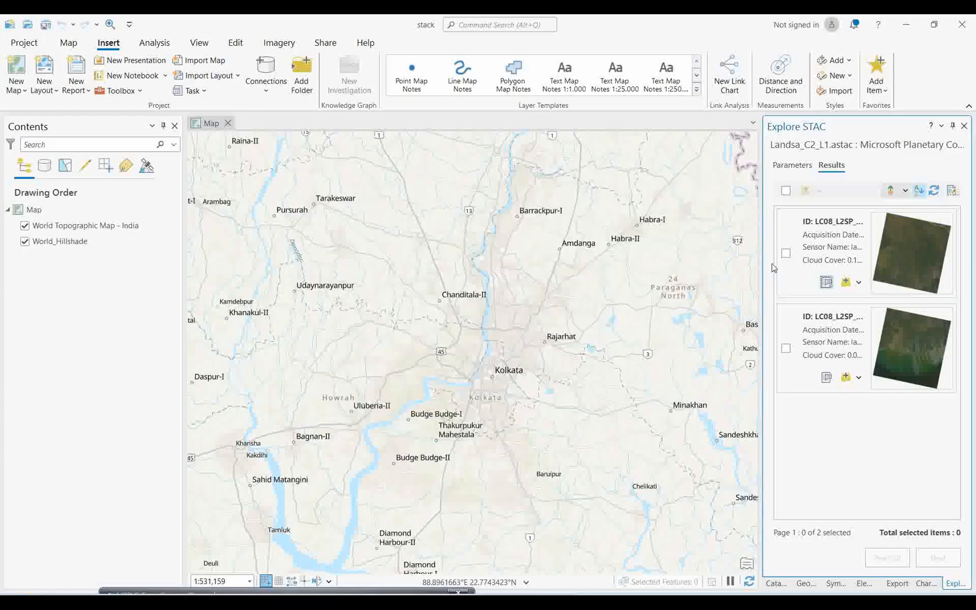
Step: Select the first search result, LC08_L2SP_138044_20240401_02_T1, add it to the current map and inspect the imagery
{"action": "left_click", "coordinate": [786, 253]}
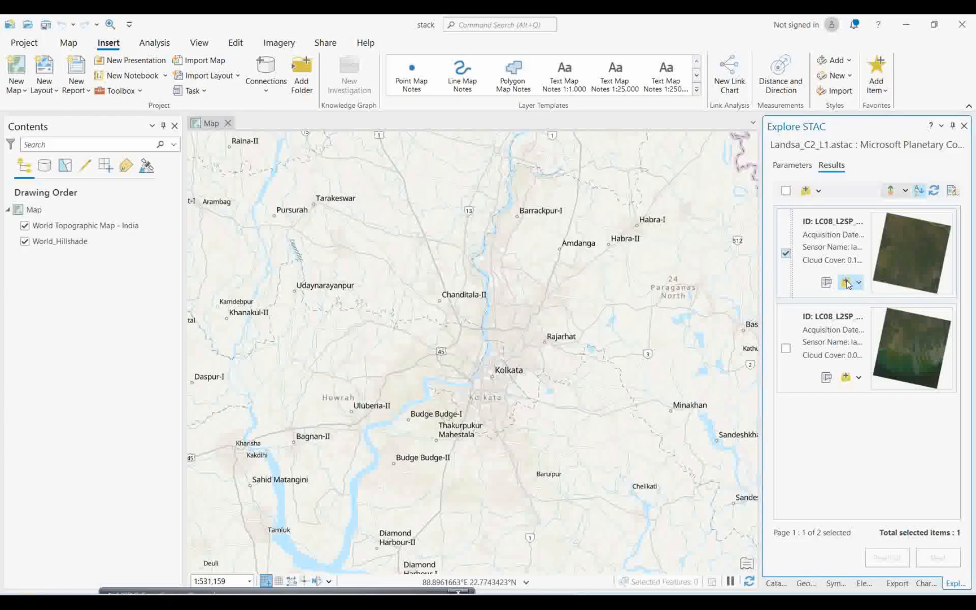
{"action": "left_click", "coordinate": [846, 283]}
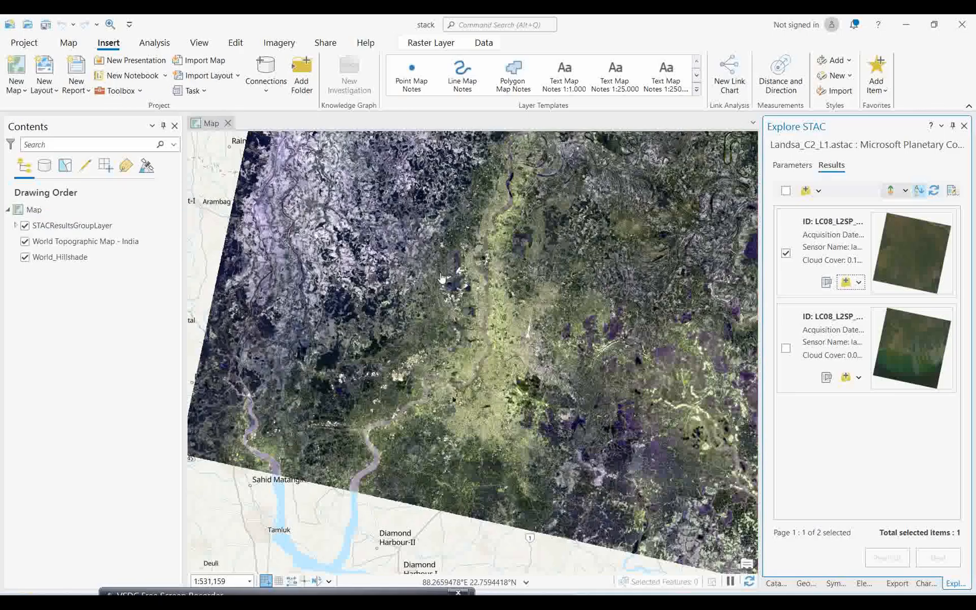
{"action": "left_click_drag", "start_coordinate": [443, 294], "coordinate": [425, 370]}
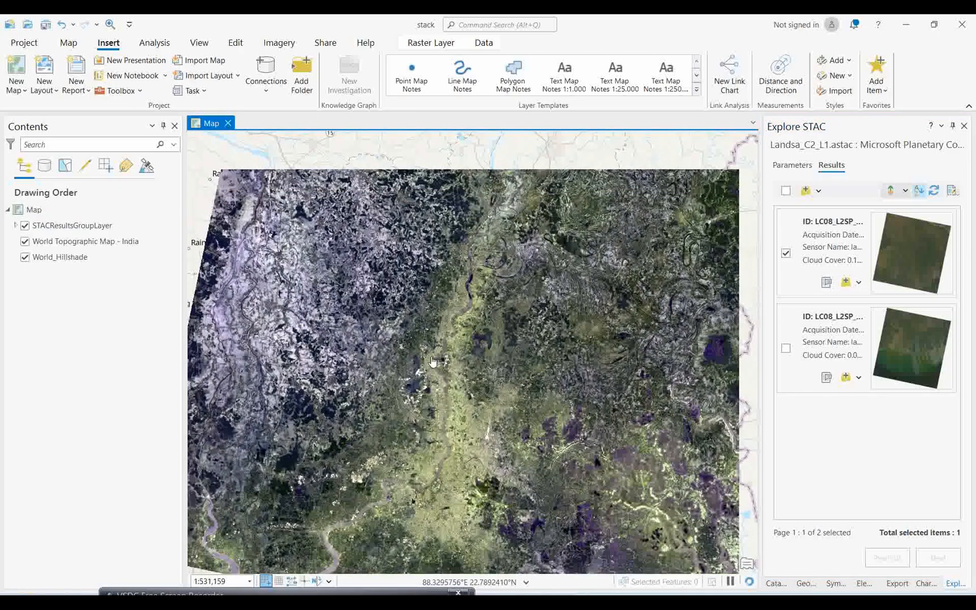